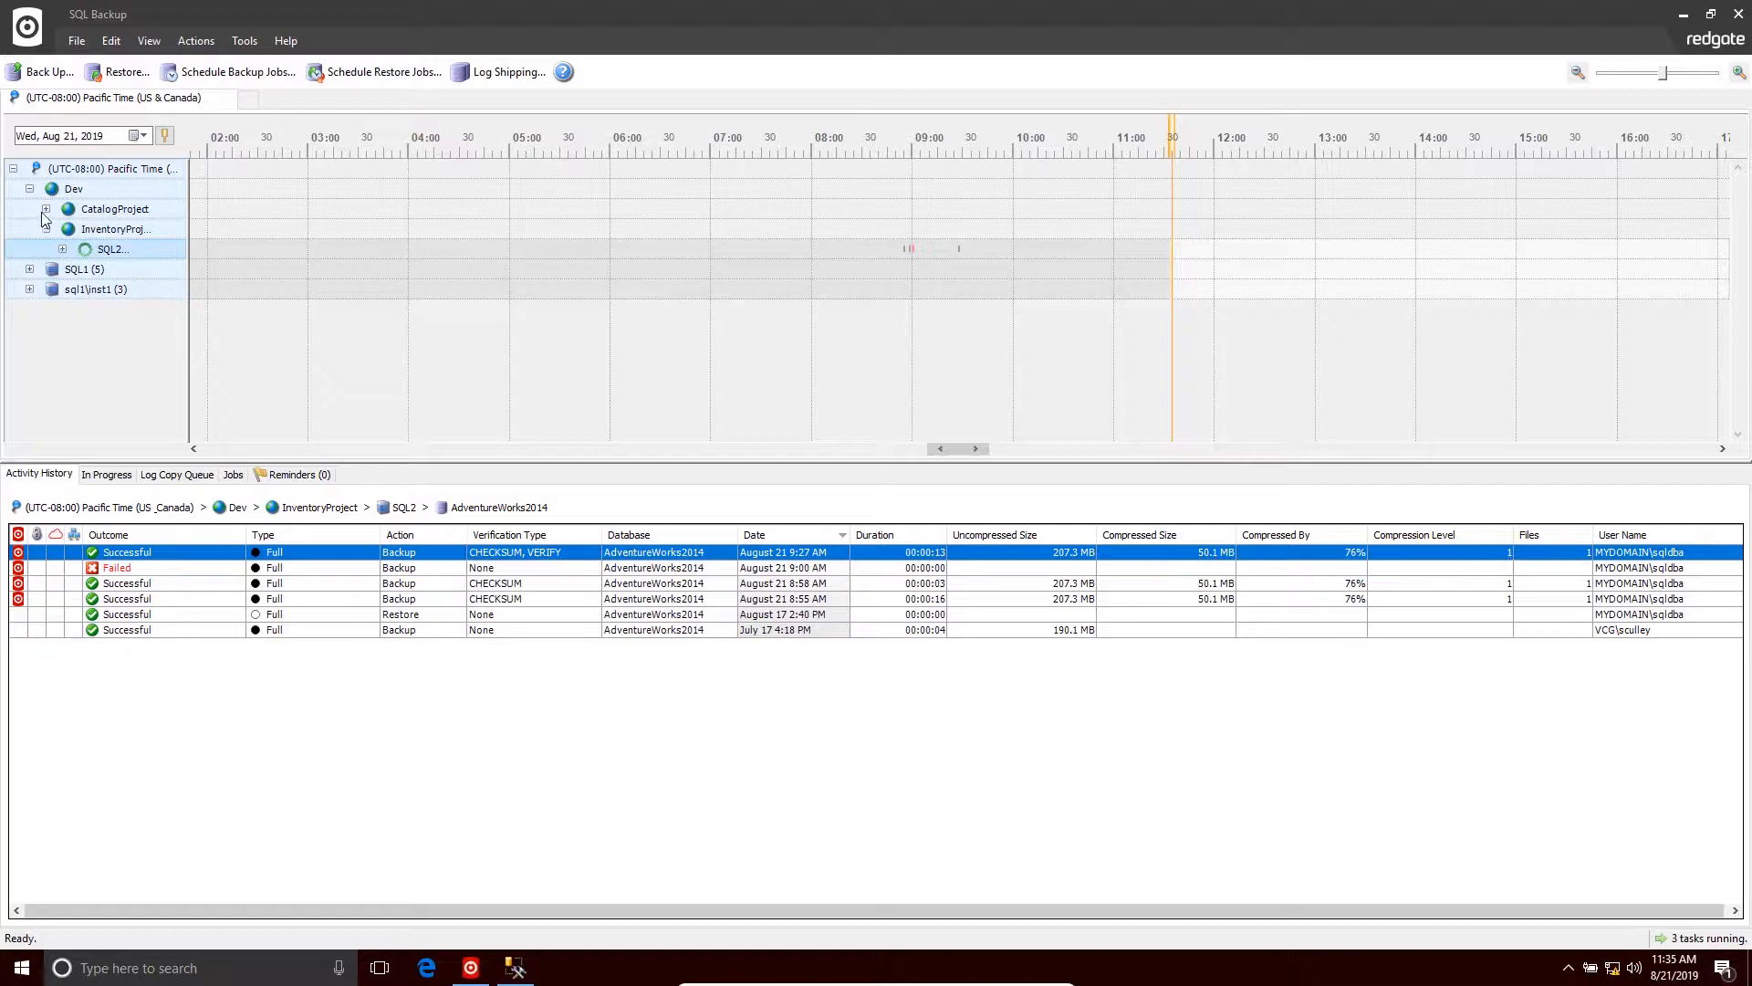
Start a backup for the first database on the SQL2 server under InventoryProject
{"action": "right_click", "coordinate": [99, 249]}
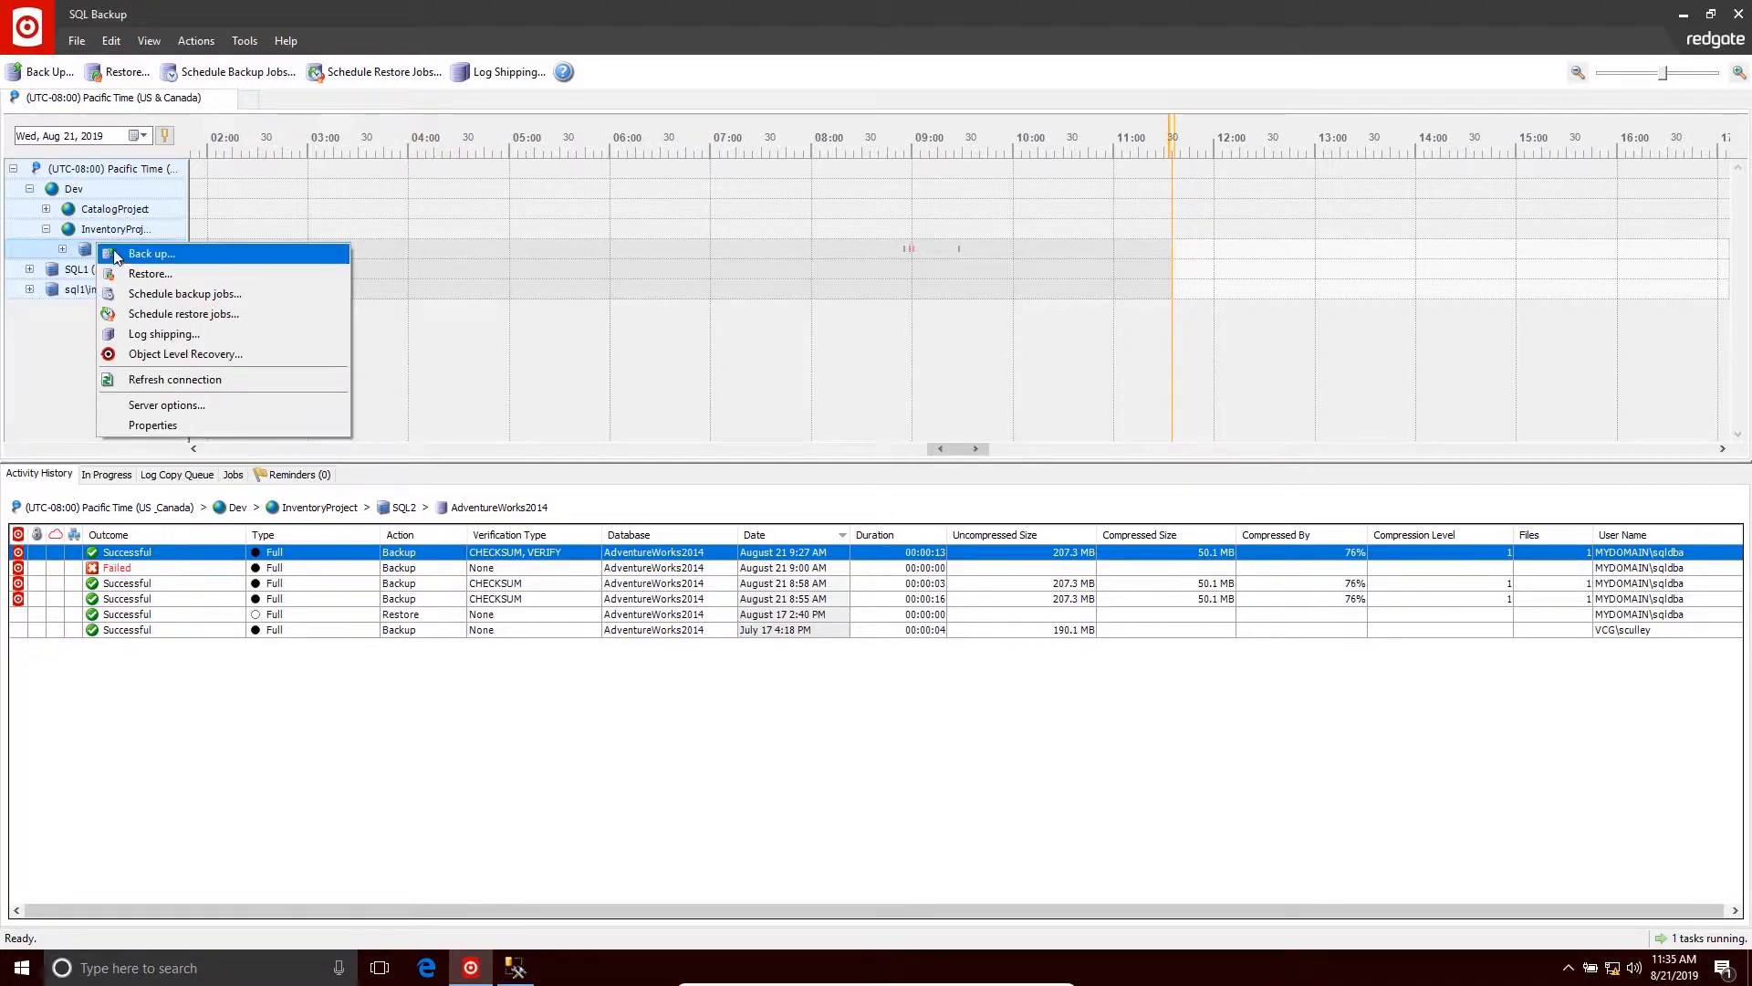
{"action": "left_click", "coordinate": [62, 249]}
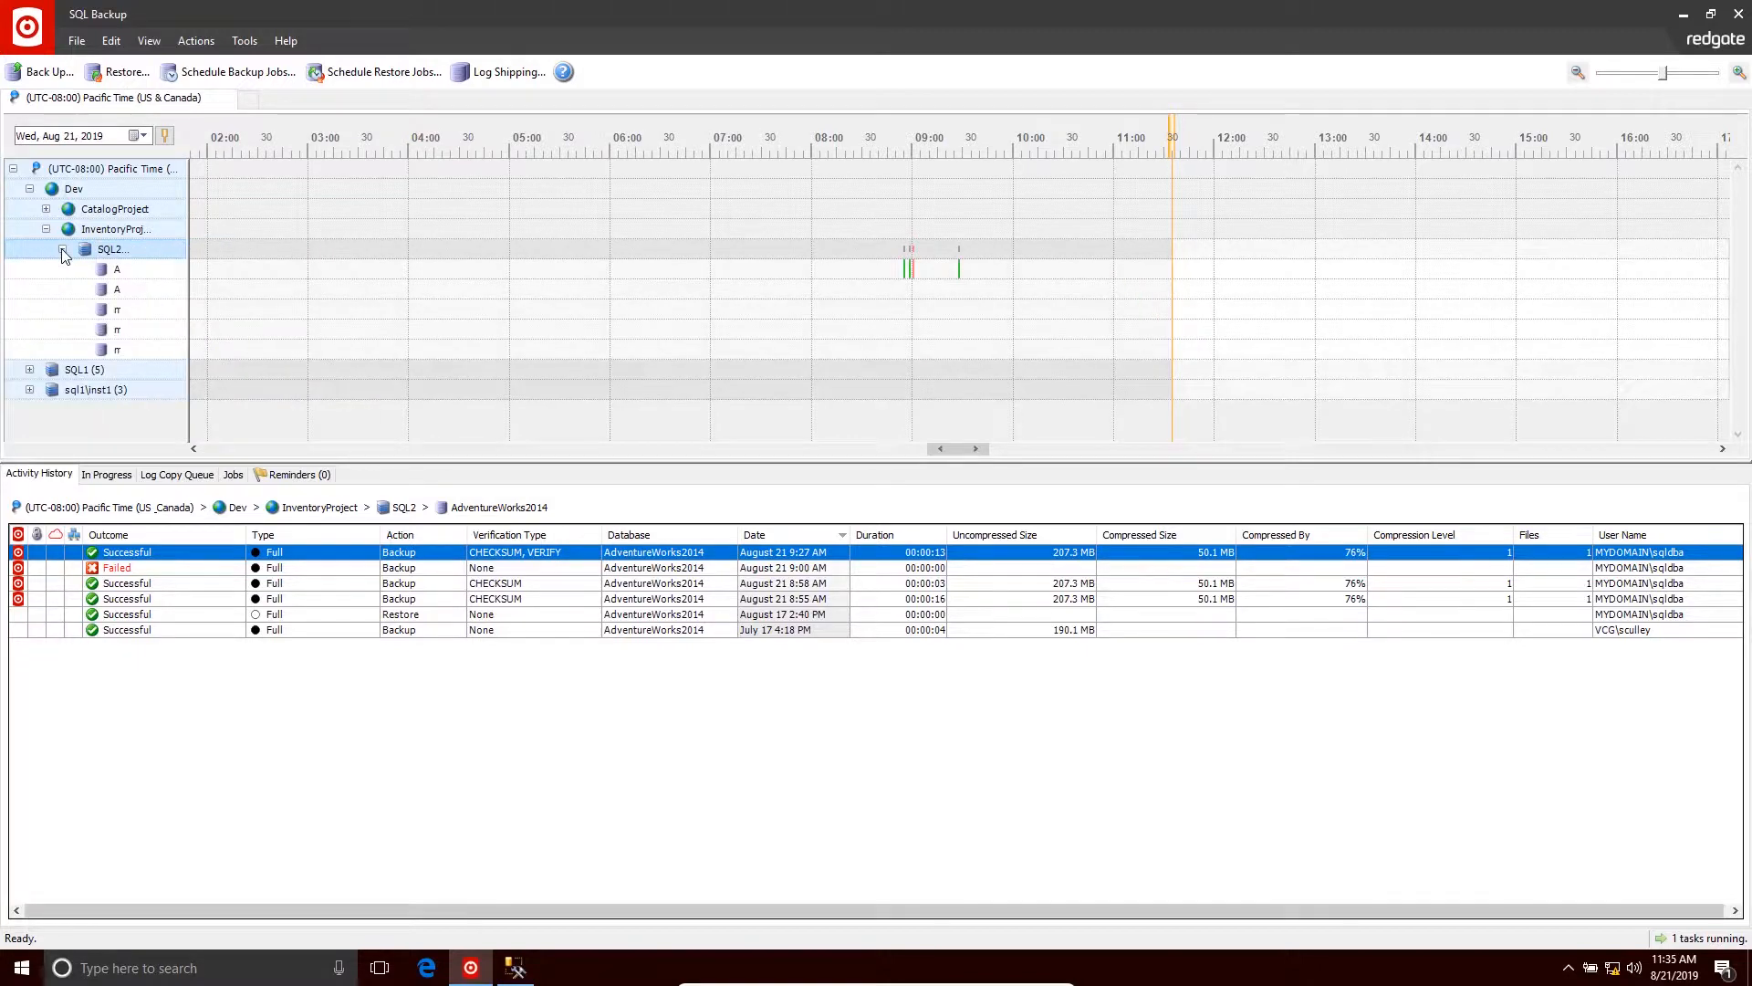
{"action": "right_click", "coordinate": [116, 272]}
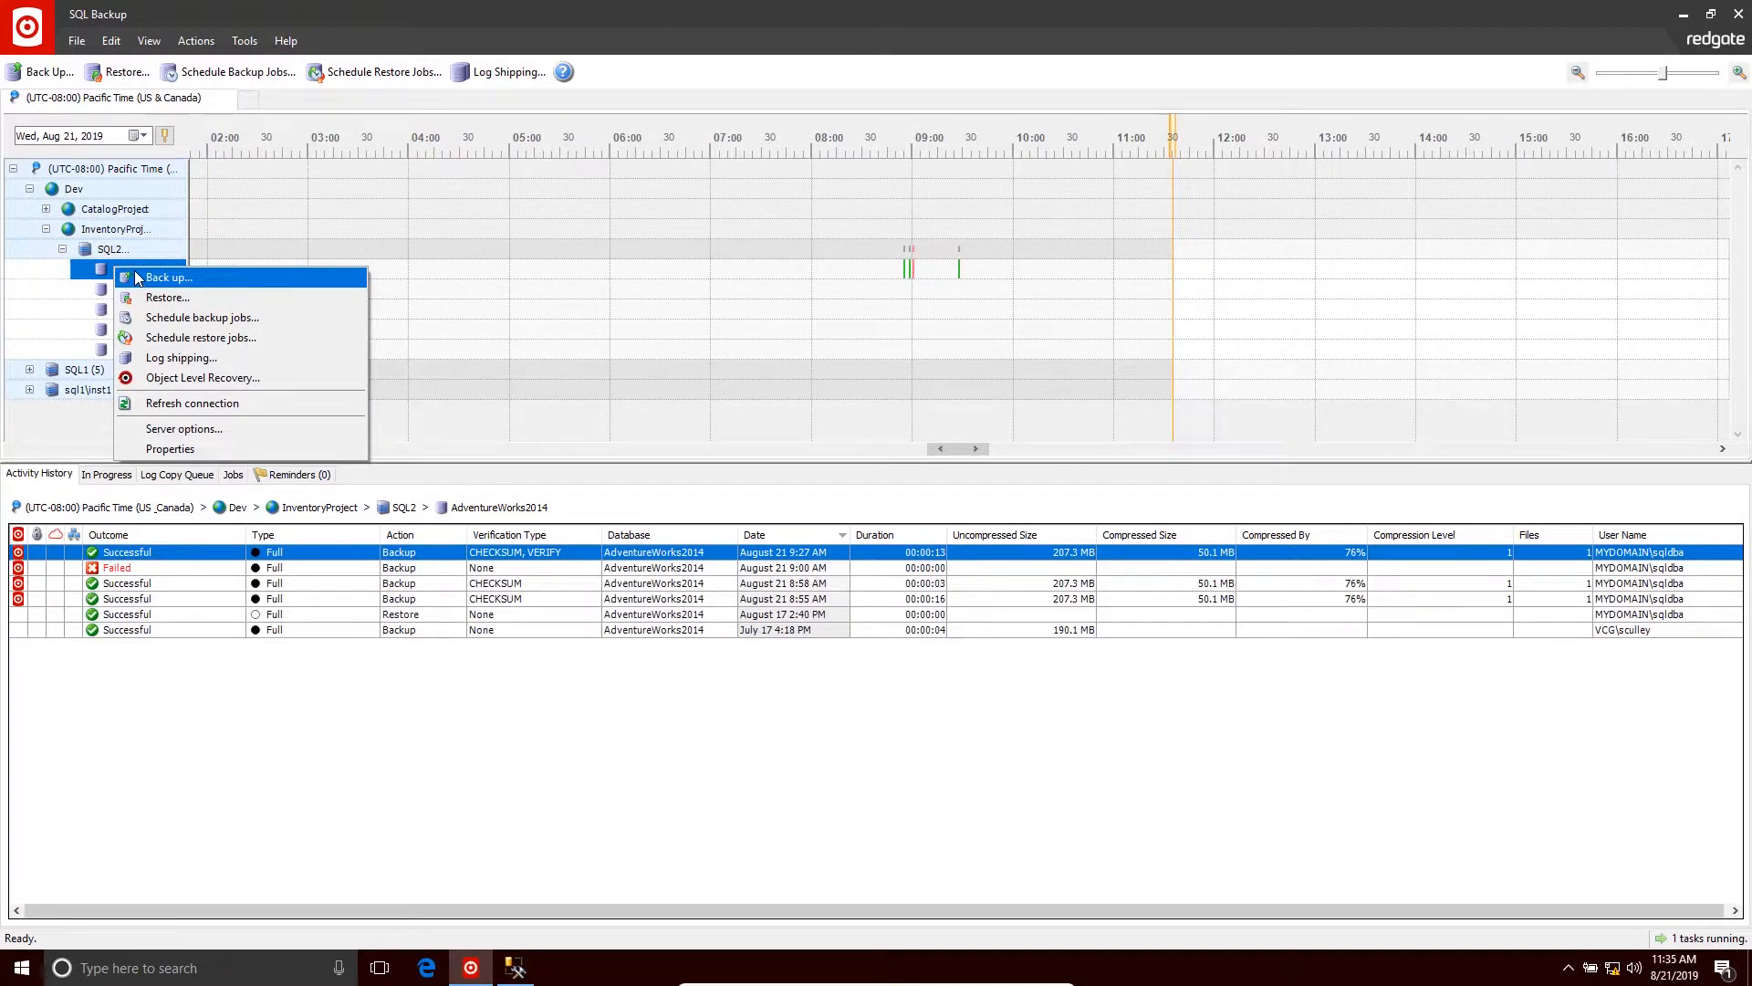
{"action": "left_click", "coordinate": [138, 277]}
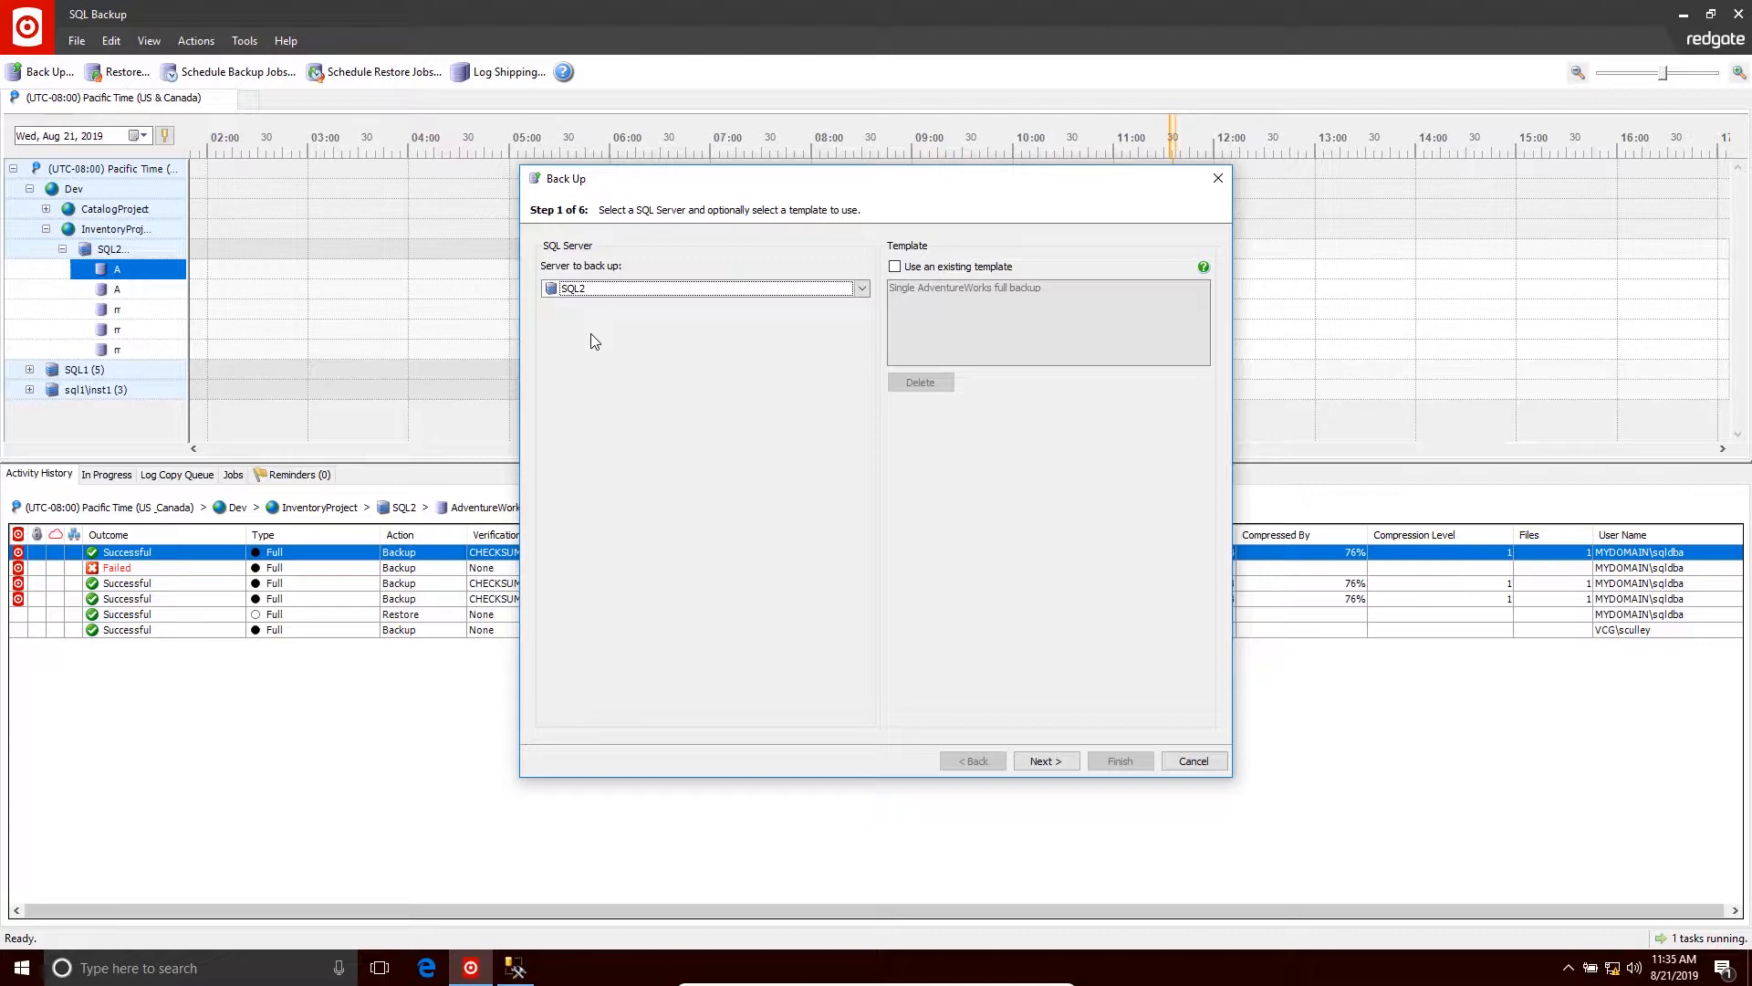
Keep SQL2 as the server to back up without an existing template and proceed to backup type and databases
{"action": "left_click", "coordinate": [862, 289]}
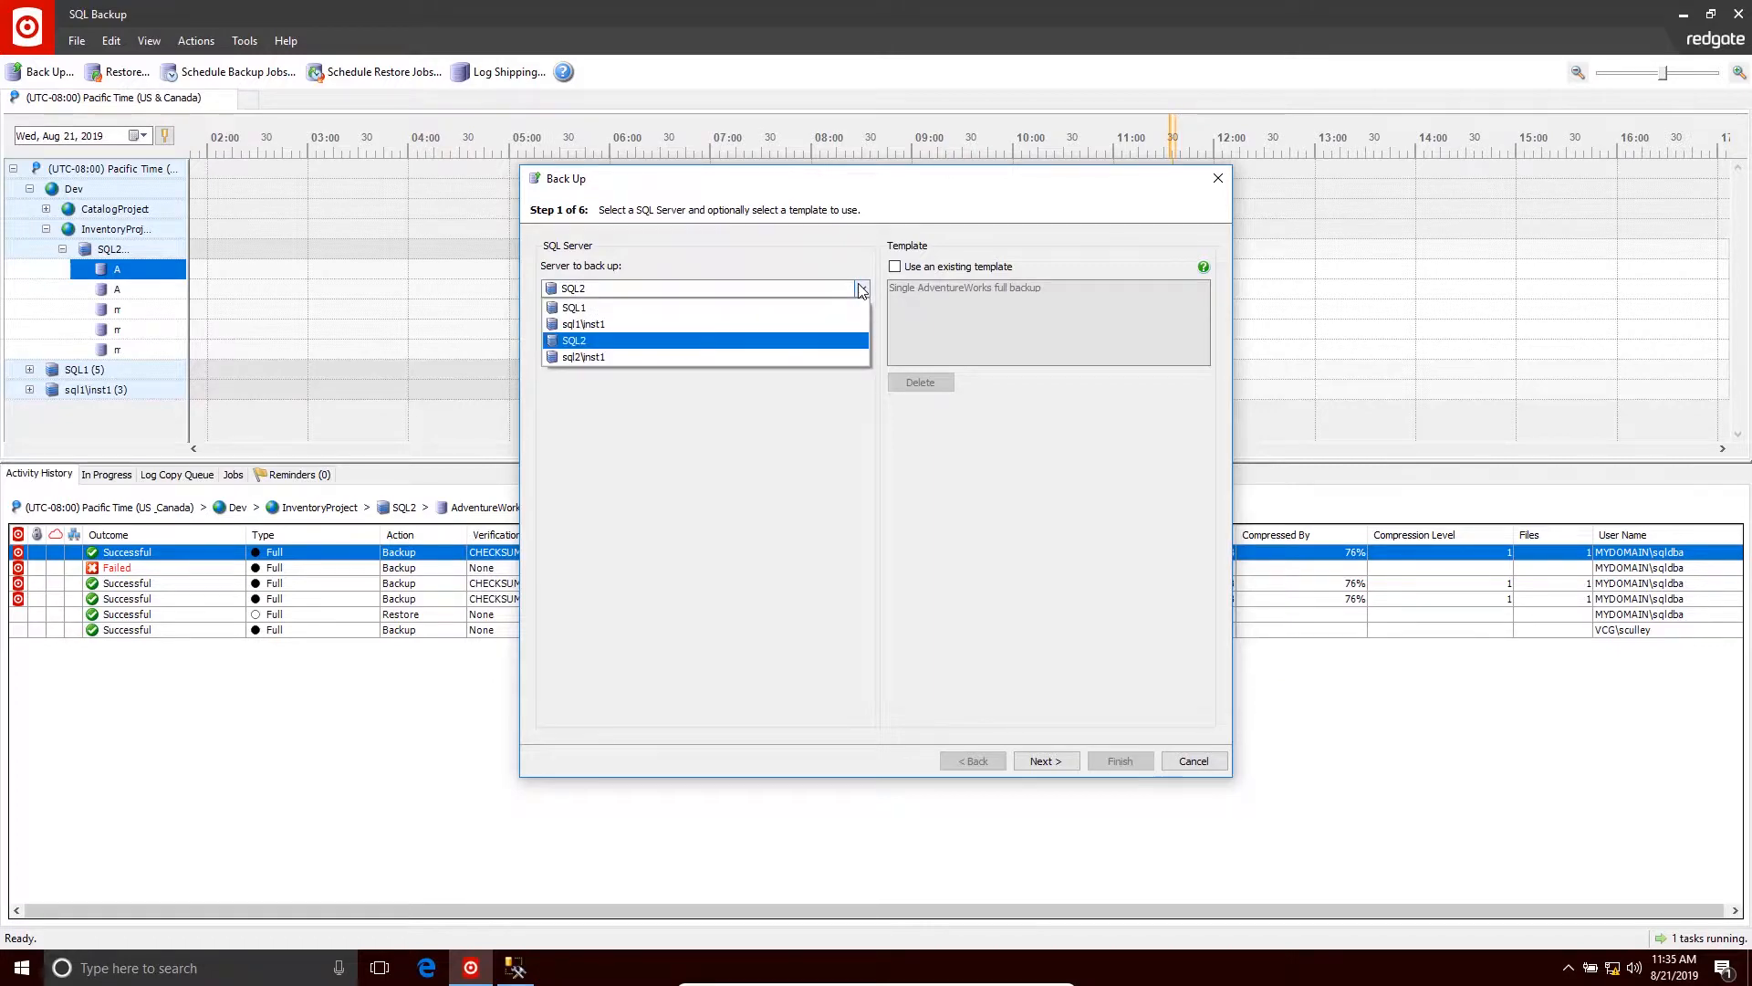
{"action": "left_click", "coordinate": [862, 288]}
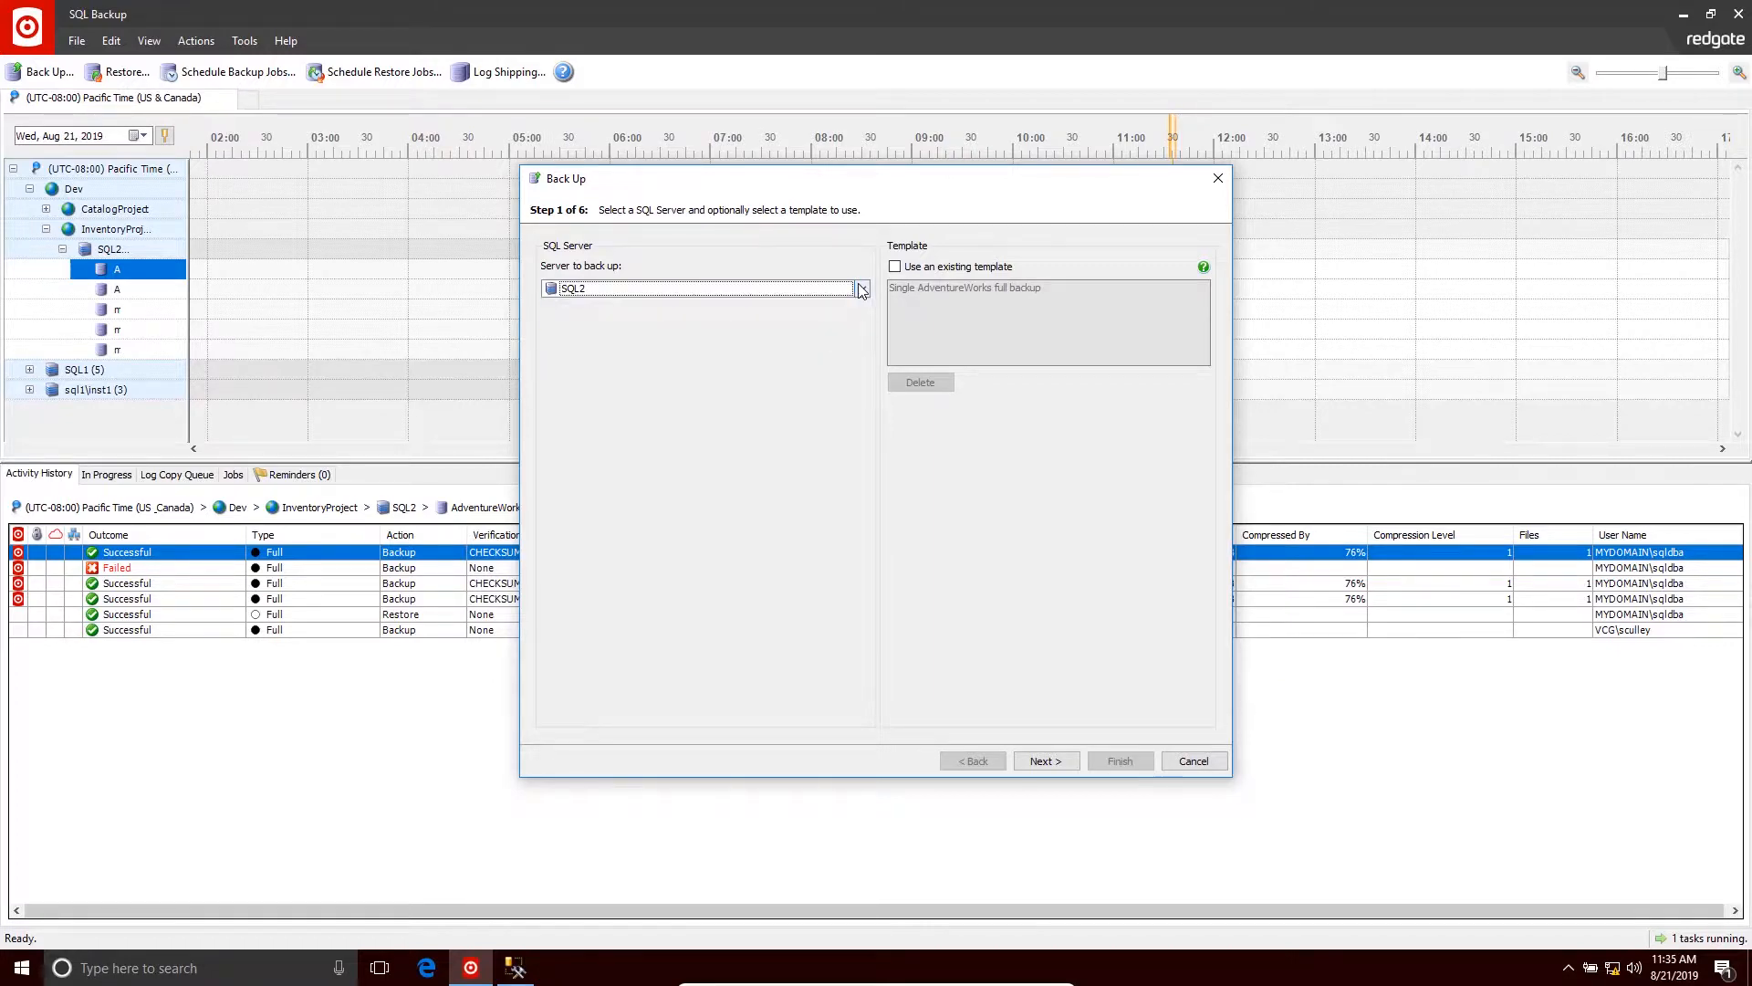
{"action": "left_click", "coordinate": [894, 267]}
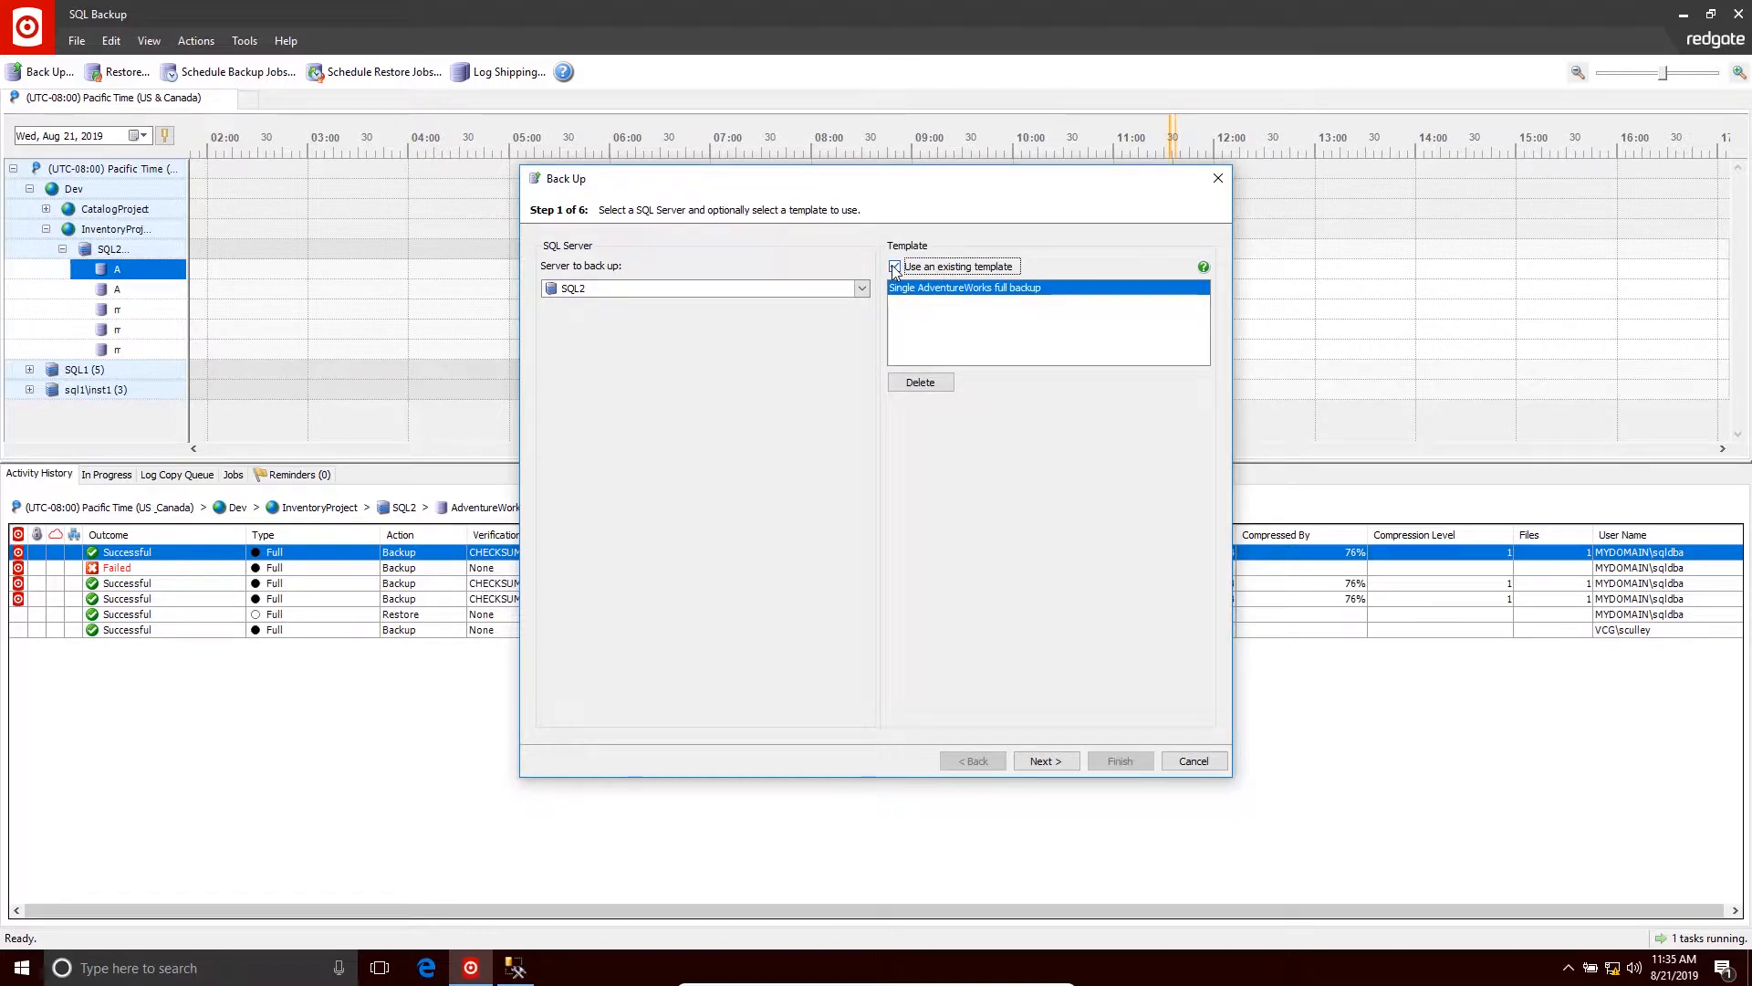
{"action": "left_click", "coordinate": [894, 266]}
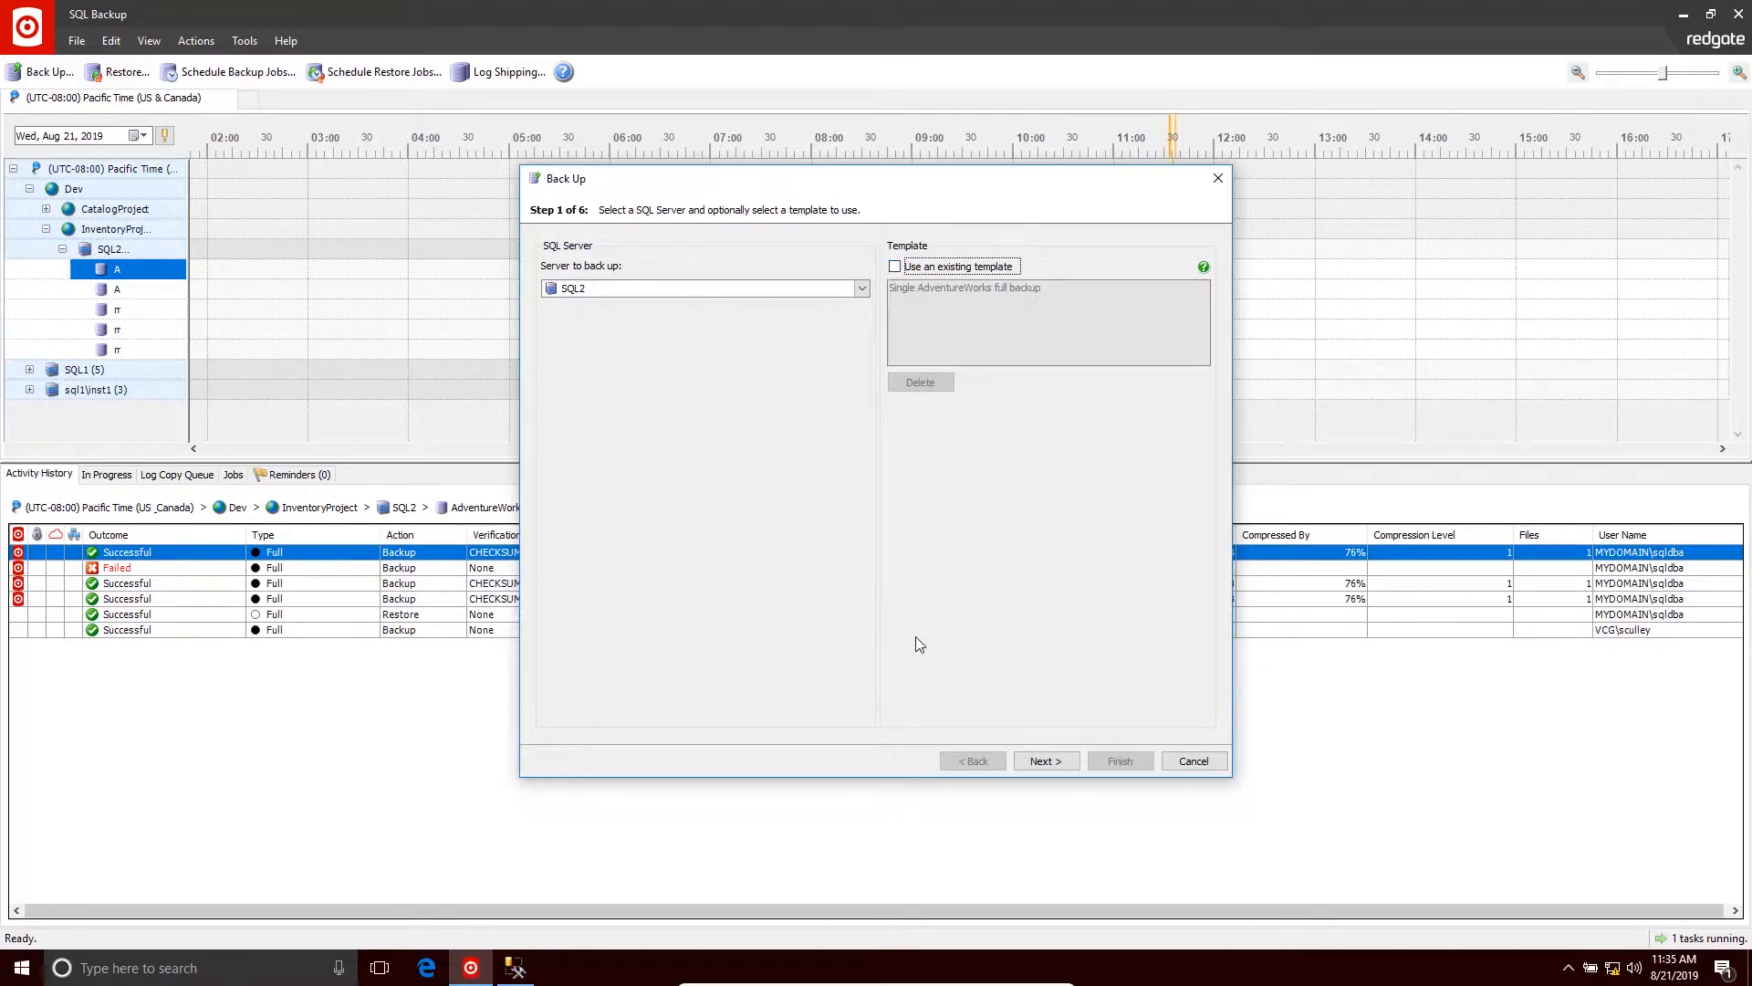
{"action": "left_click", "coordinate": [1050, 761]}
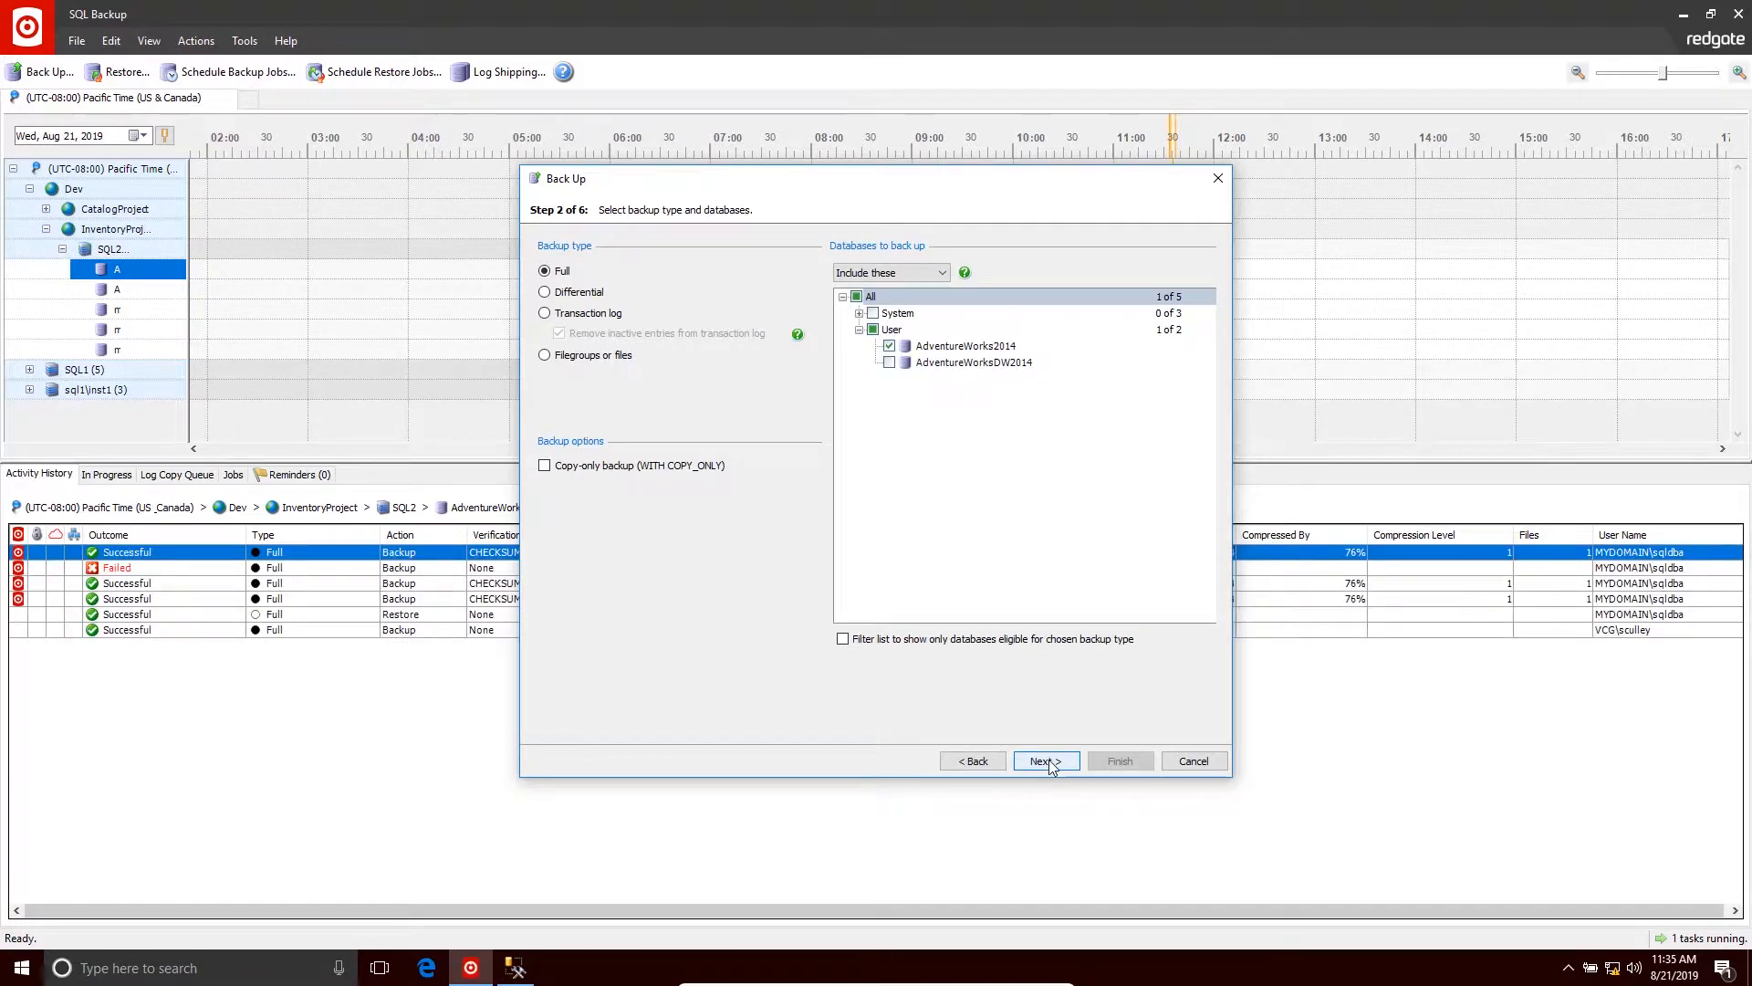
{"action": "left_click", "coordinate": [890, 363]}
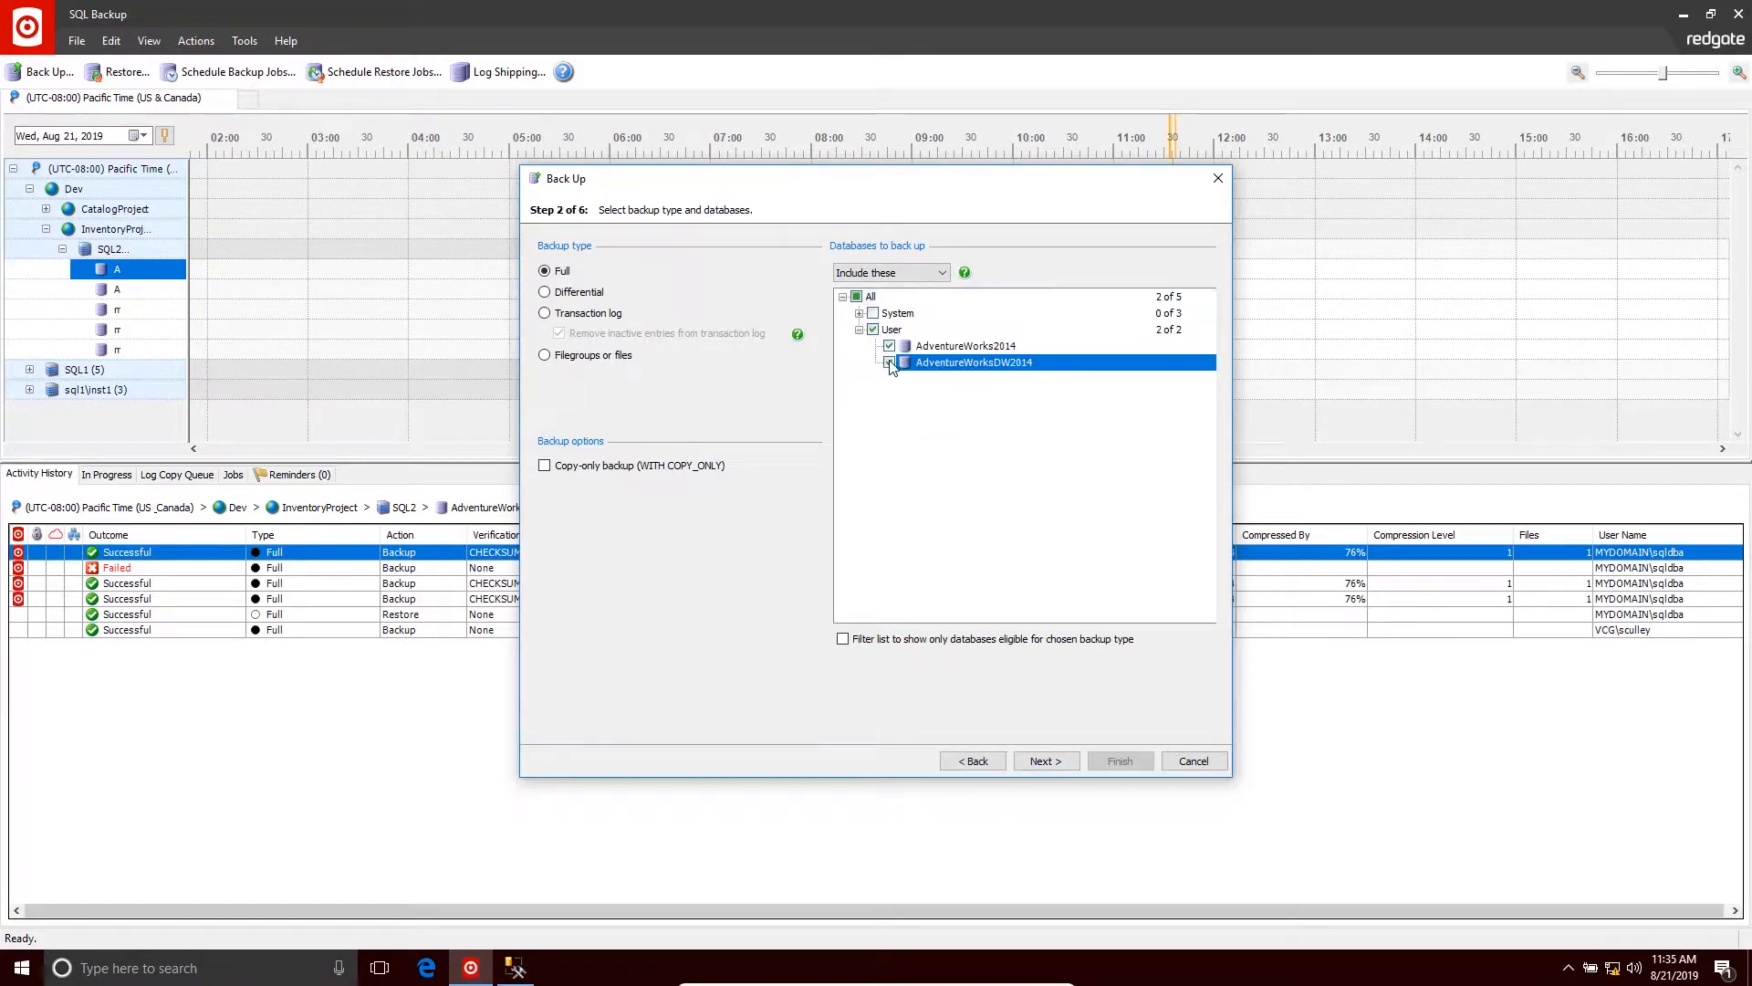
{"action": "left_click", "coordinate": [889, 362]}
{"action": "left_click", "coordinate": [943, 276]}
{"action": "left_click", "coordinate": [899, 301]}
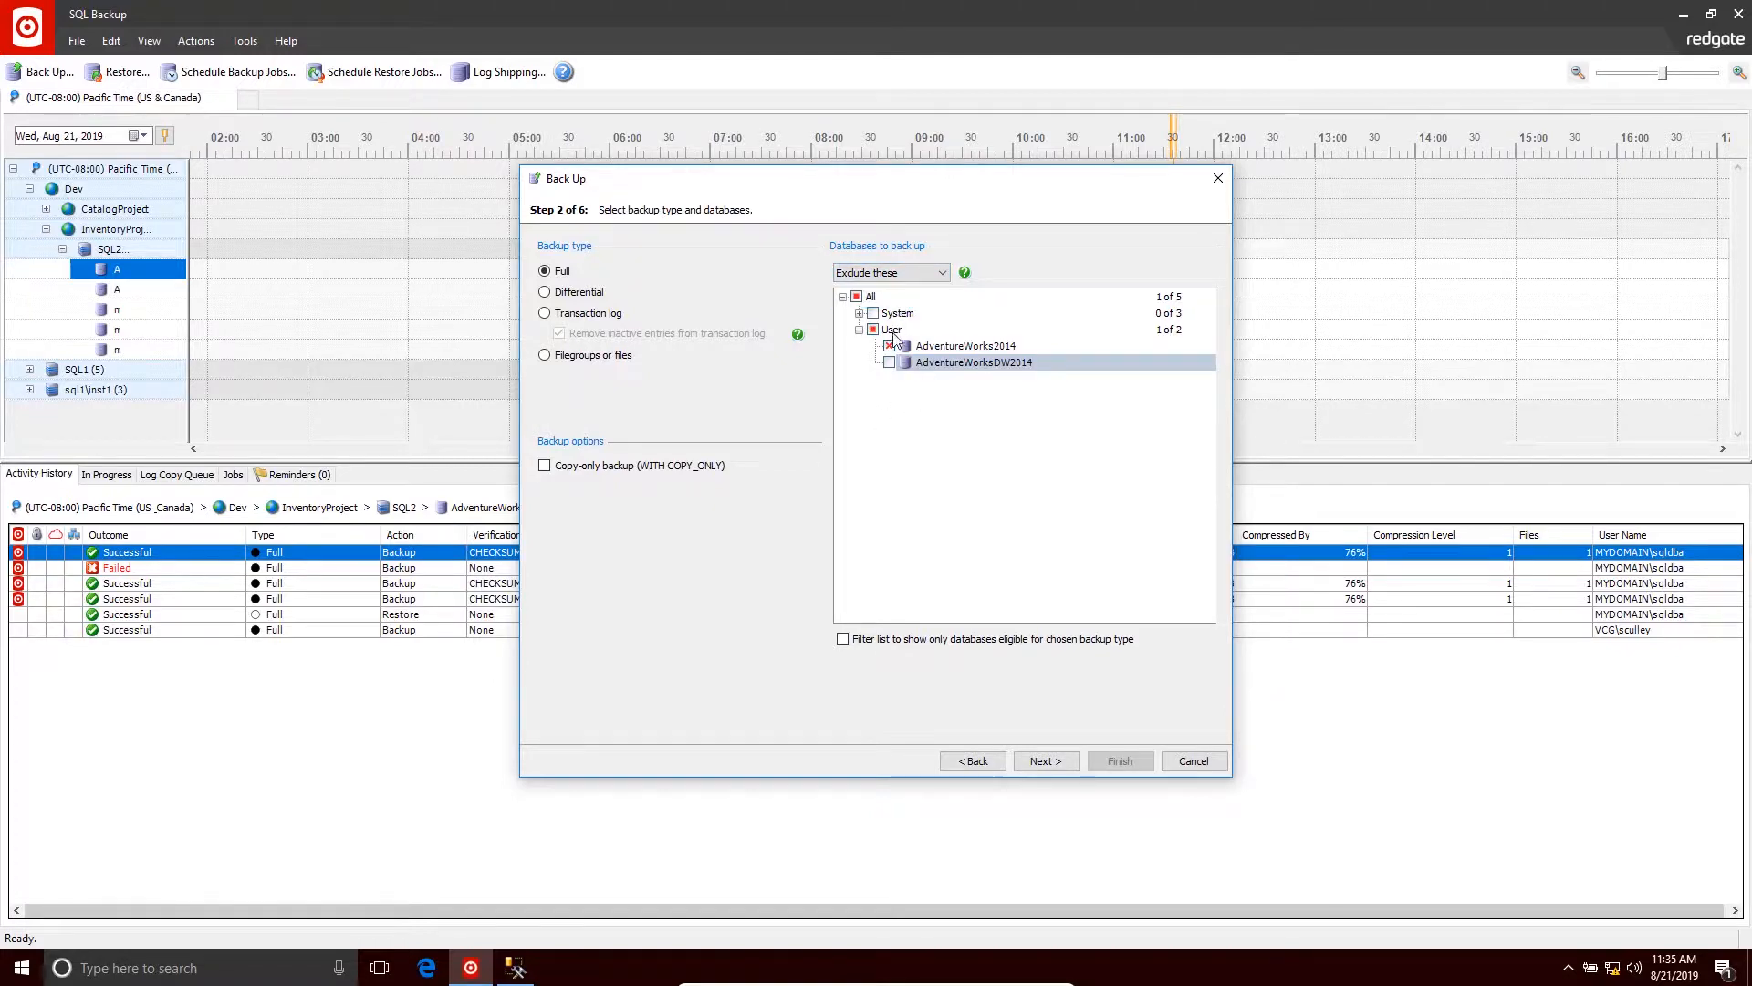
{"action": "left_click", "coordinate": [930, 273]}
{"action": "left_click", "coordinate": [923, 290]}
Accept the full backup of AdventureWorks2014 and enable deleting existing backup files older than 30 days in the backup folder
{"action": "left_click", "coordinate": [1040, 761]}
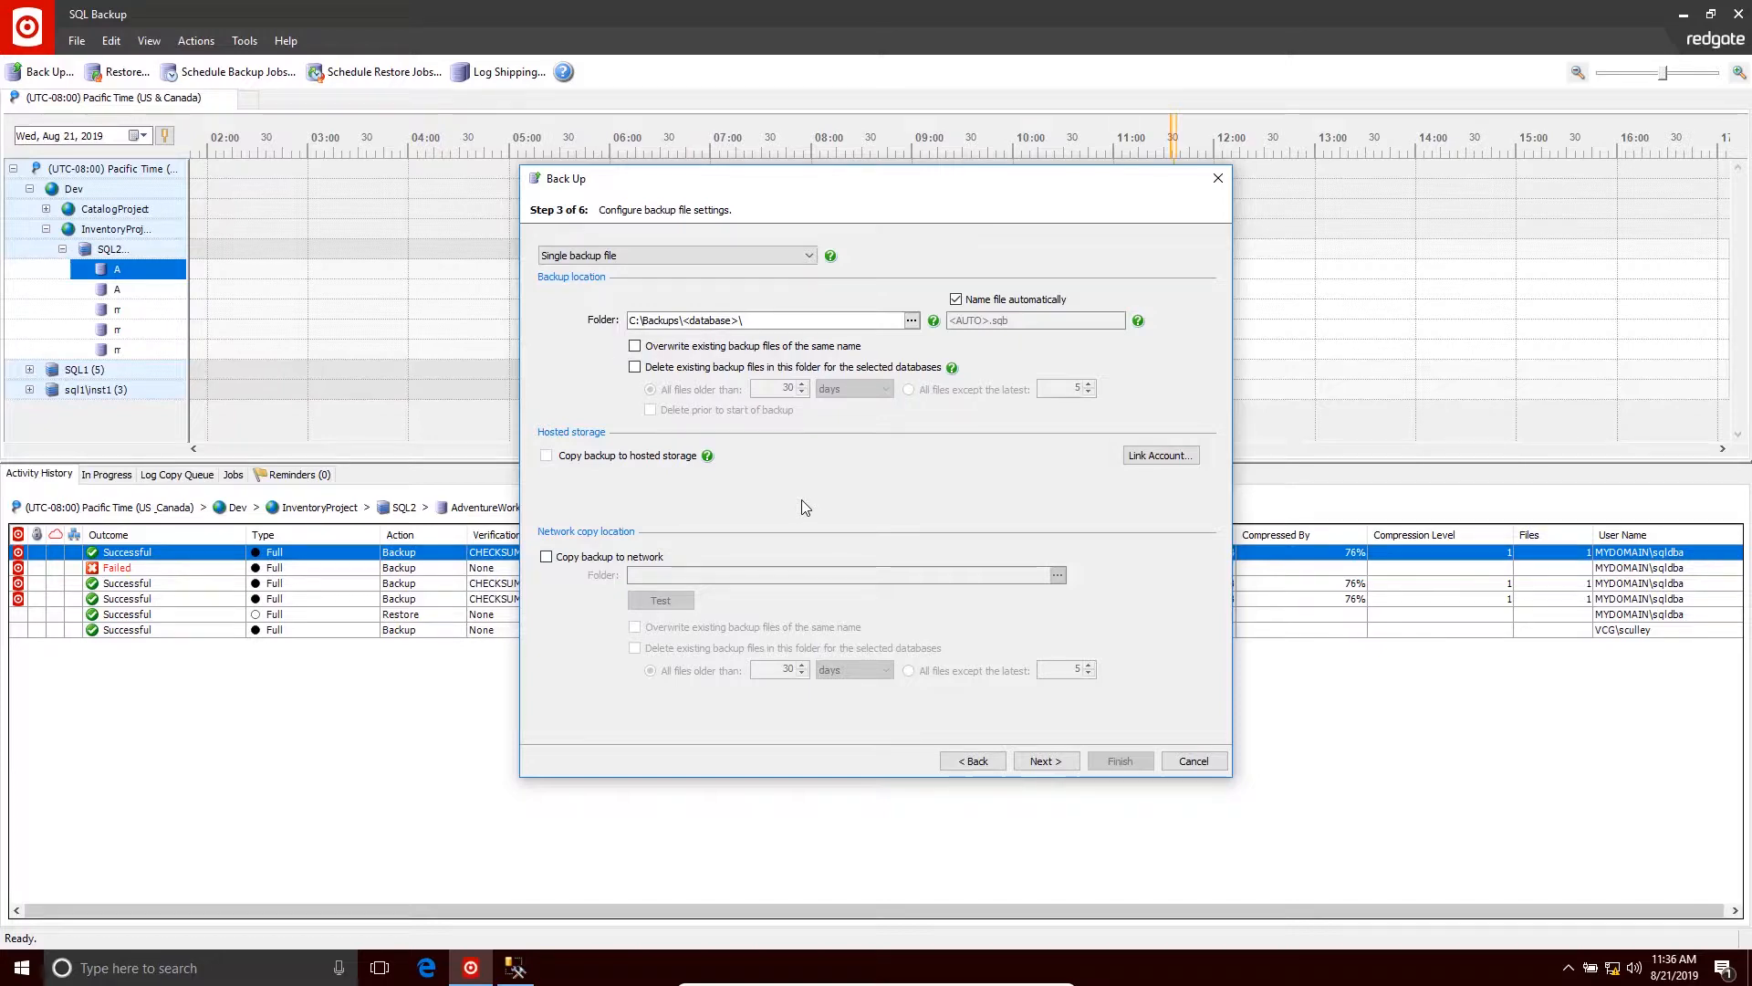
{"action": "left_click", "coordinate": [635, 368]}
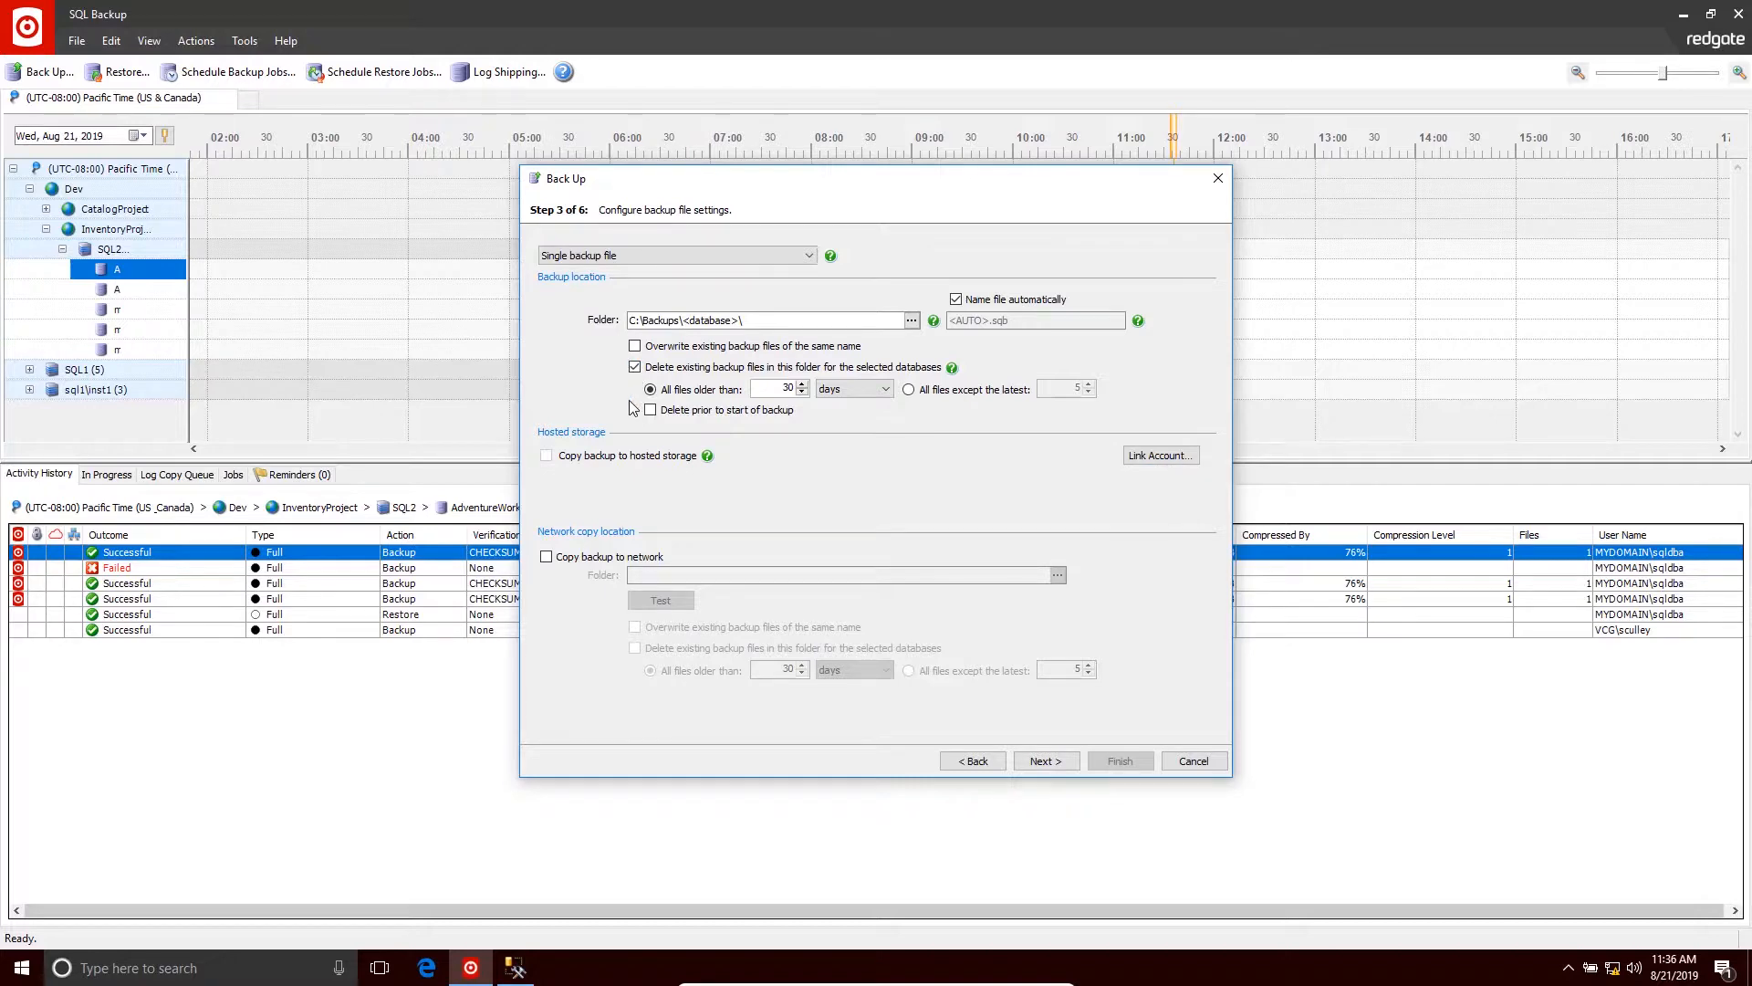
{"action": "left_click", "coordinate": [1148, 458]}
{"action": "left_click", "coordinate": [783, 453]}
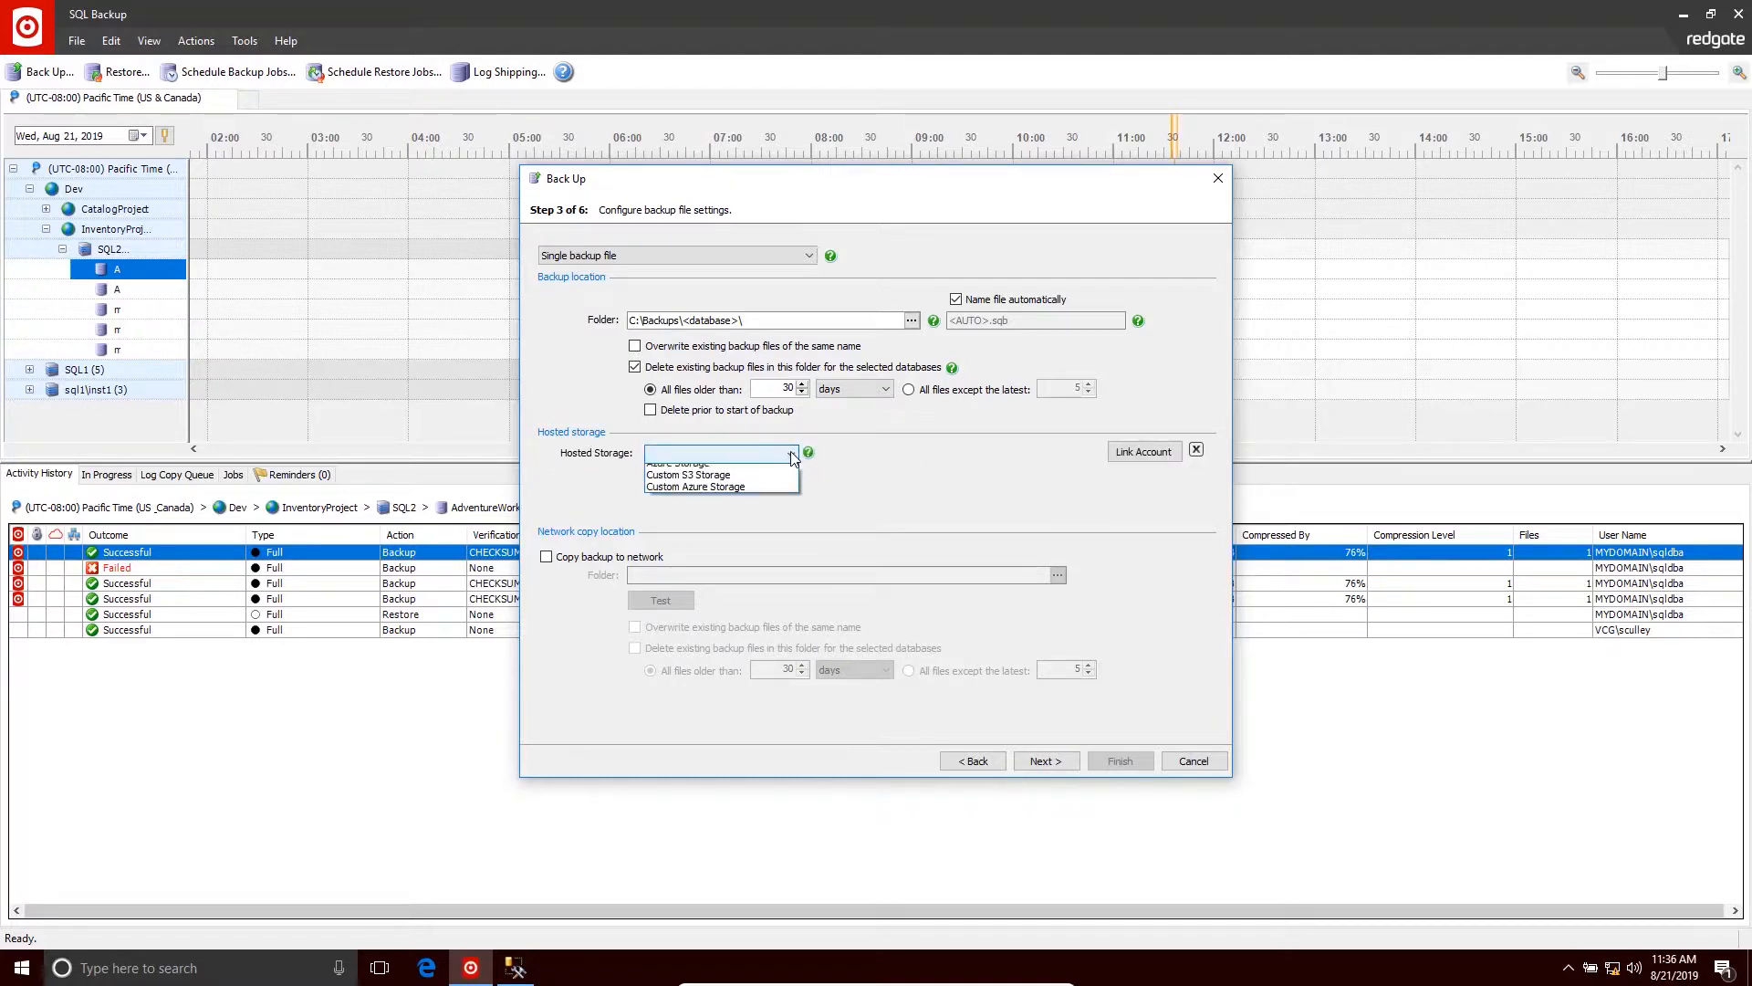
{"action": "left_click", "coordinate": [770, 495]}
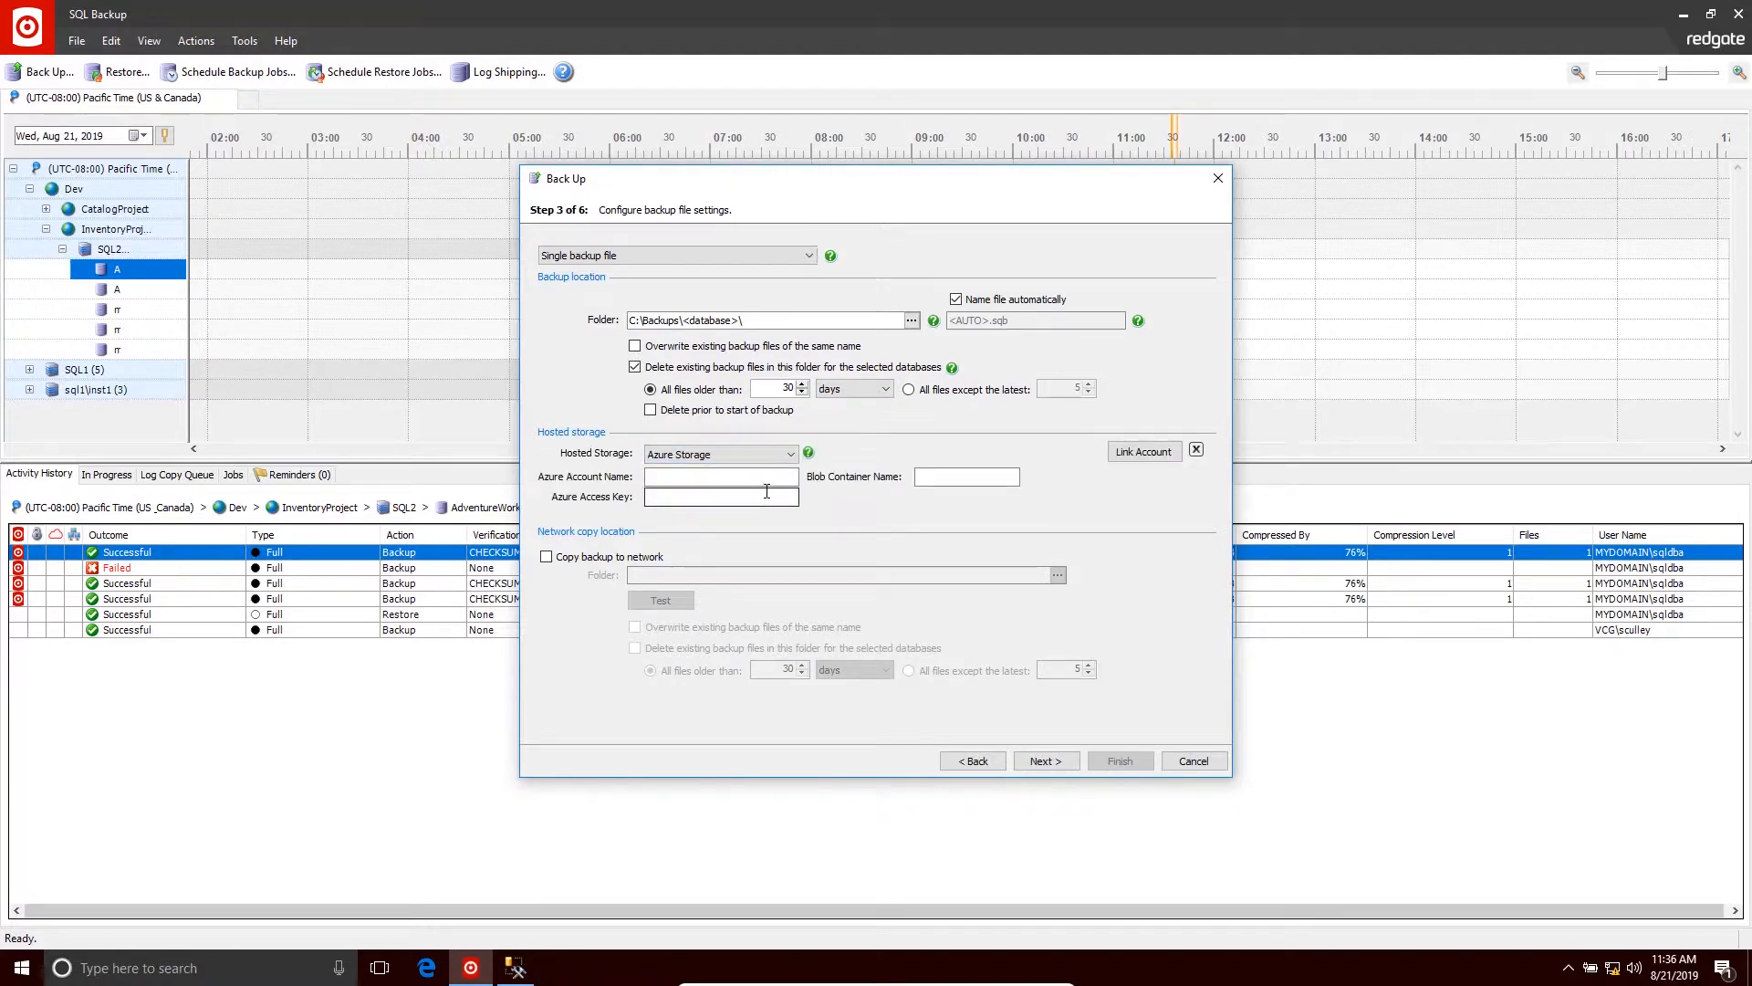
{"action": "left_click", "coordinate": [1195, 451]}
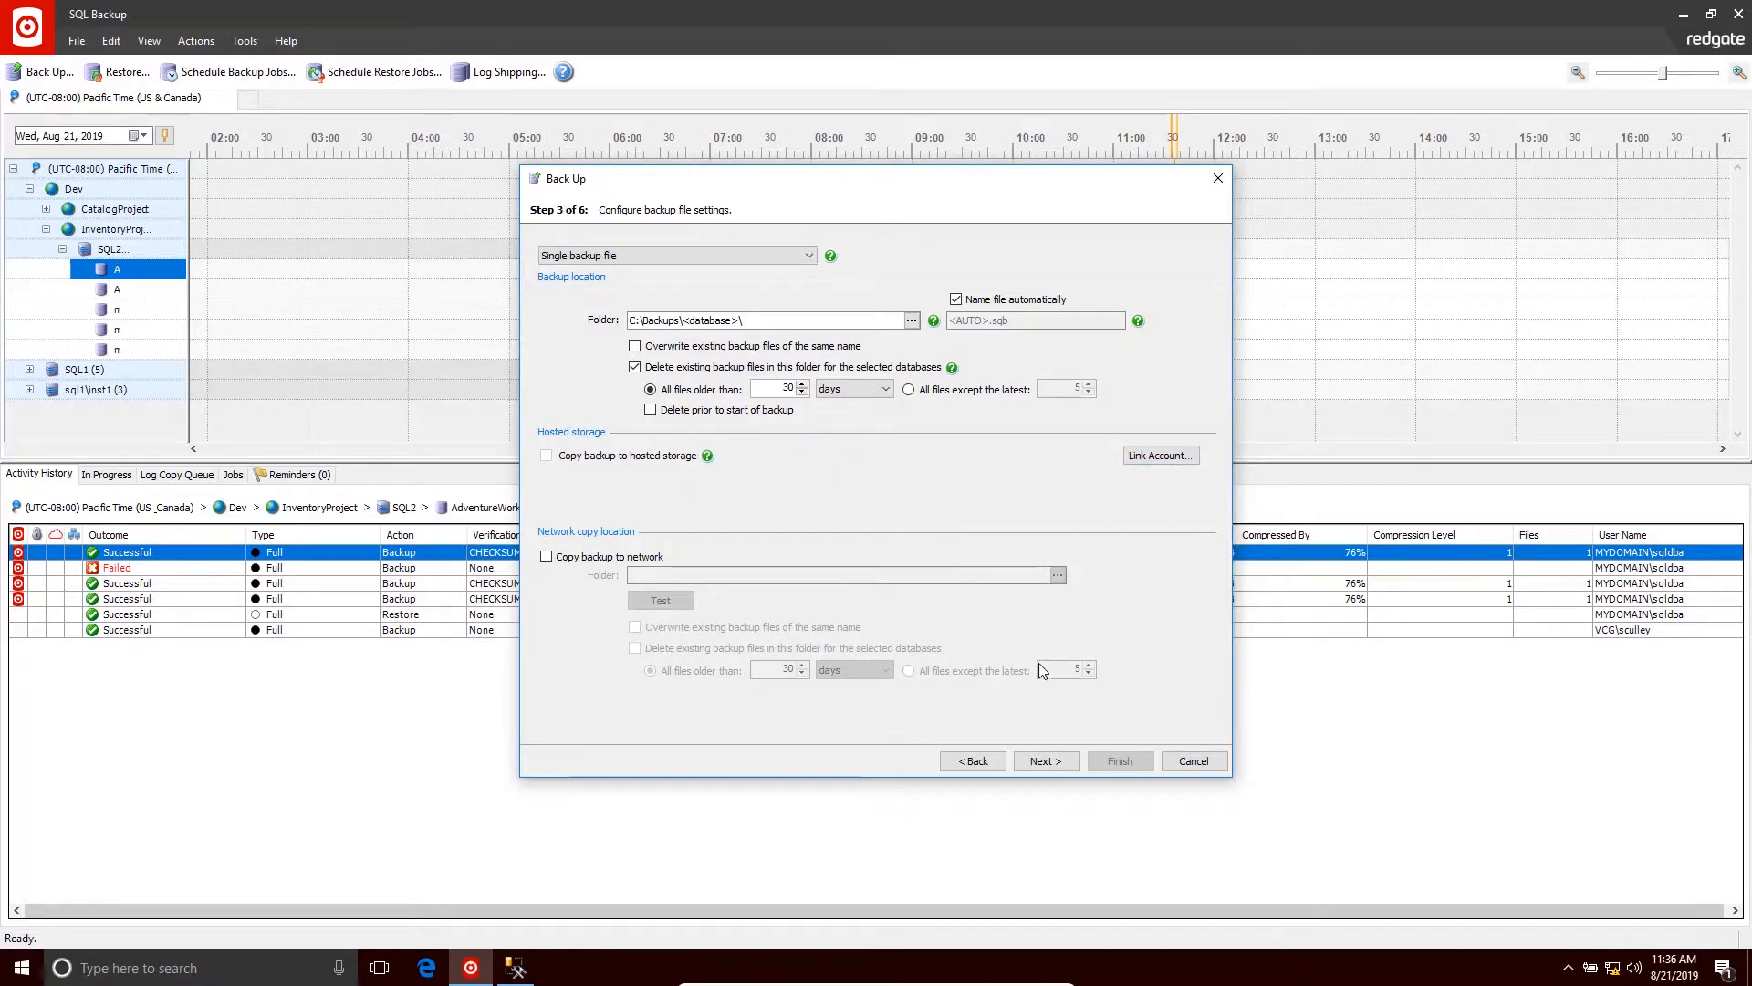
Proceed to the compression and optimization settings and set network resilience to retry after 10 seconds, up to 2 times
{"action": "left_click", "coordinate": [1039, 762]}
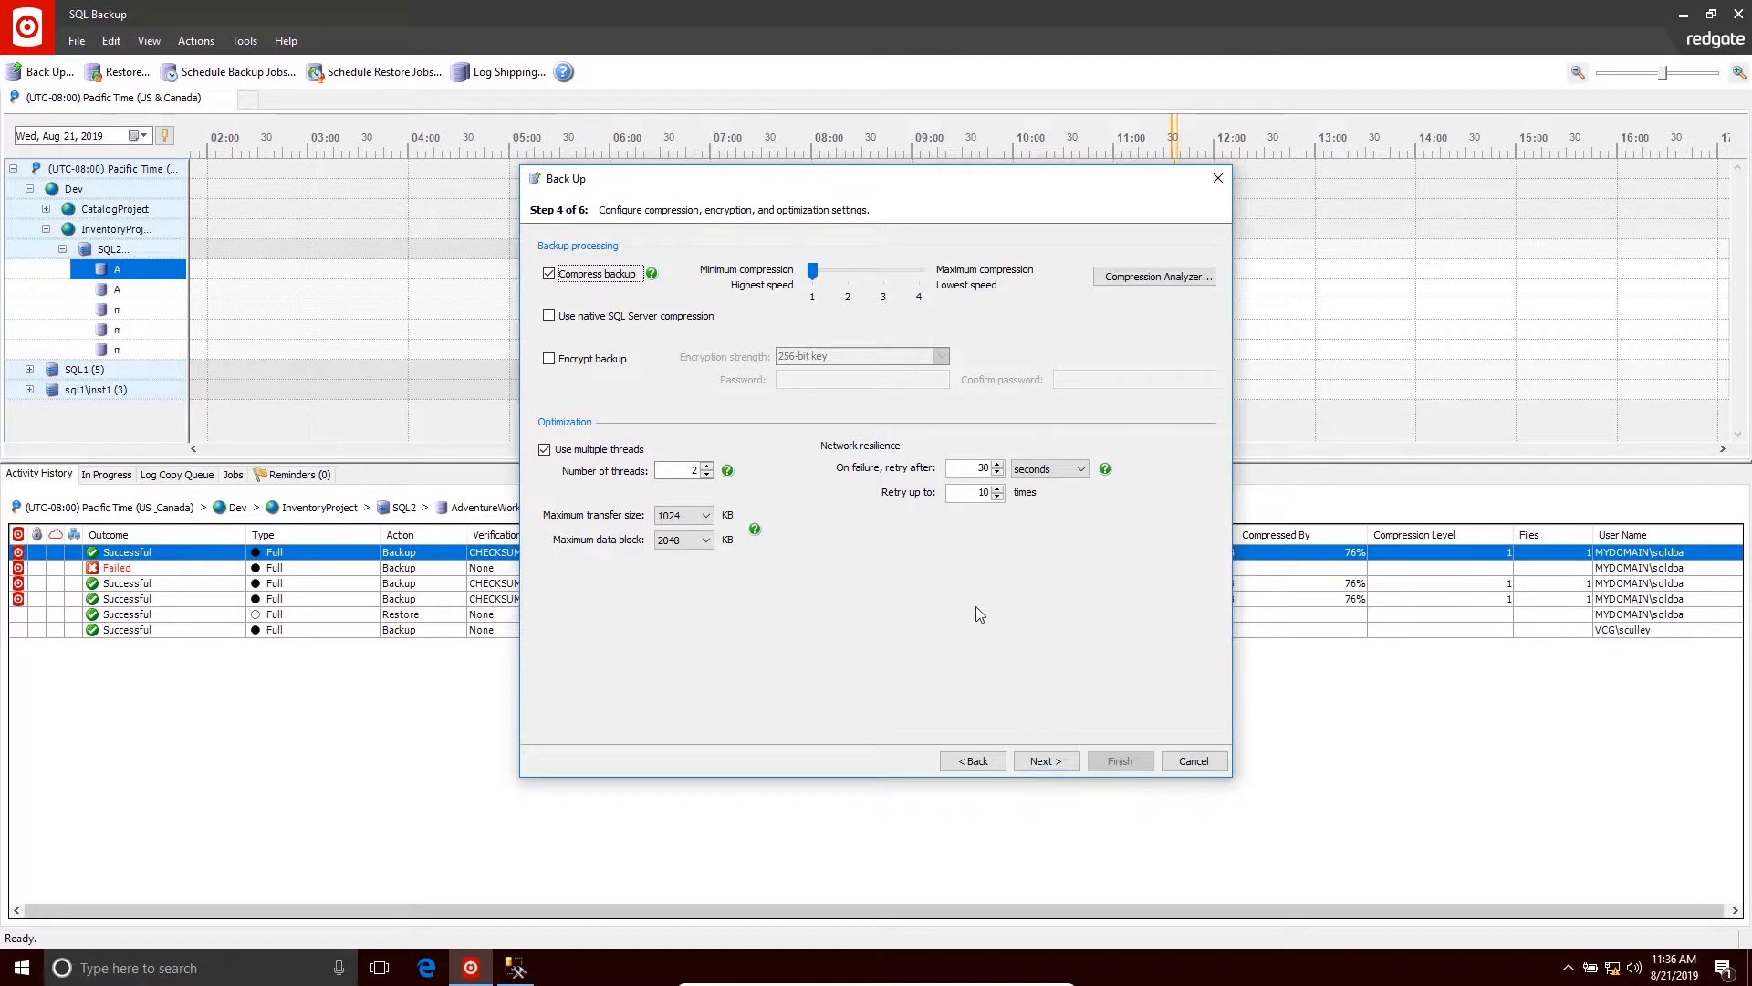
{"action": "double_click", "coordinate": [980, 466]}
{"action": "type", "text": "10"}
{"action": "key", "text": "Tab"}
{"action": "type", "text": "2"}
Proceed to the backup checks and enable VERIFY in addition to CHECKSUM
{"action": "left_click", "coordinate": [1060, 763]}
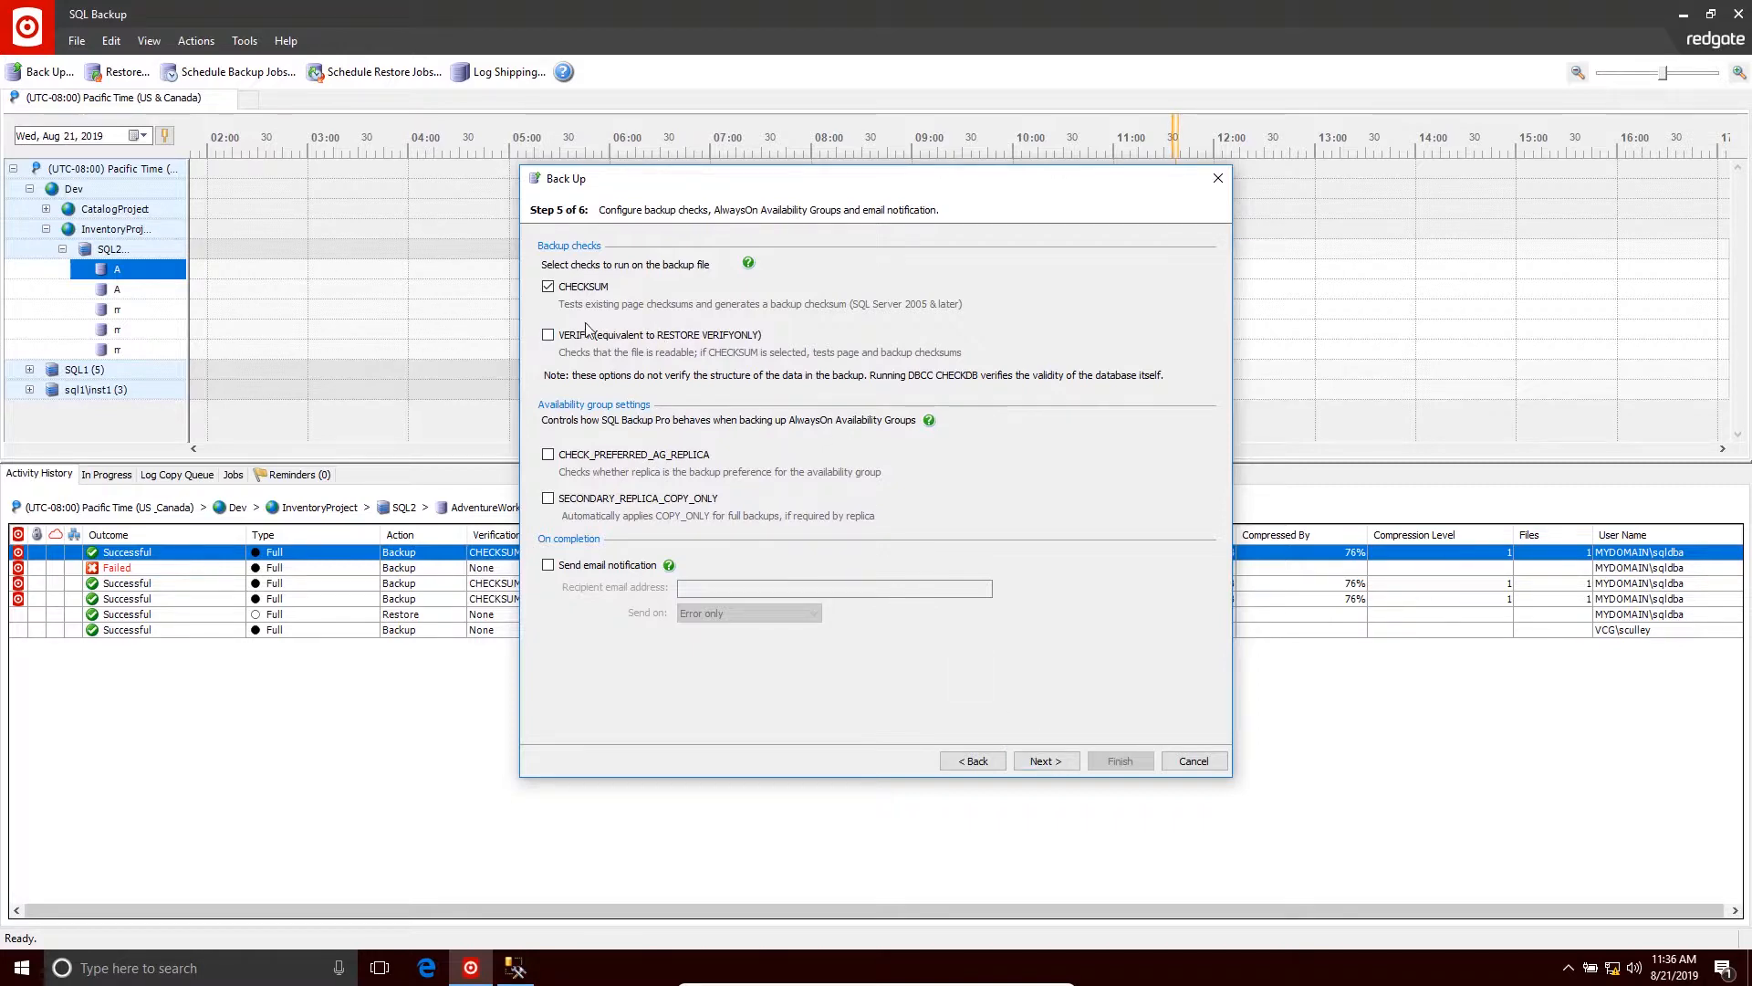
{"action": "left_click", "coordinate": [548, 336]}
{"action": "left_click", "coordinate": [548, 565]}
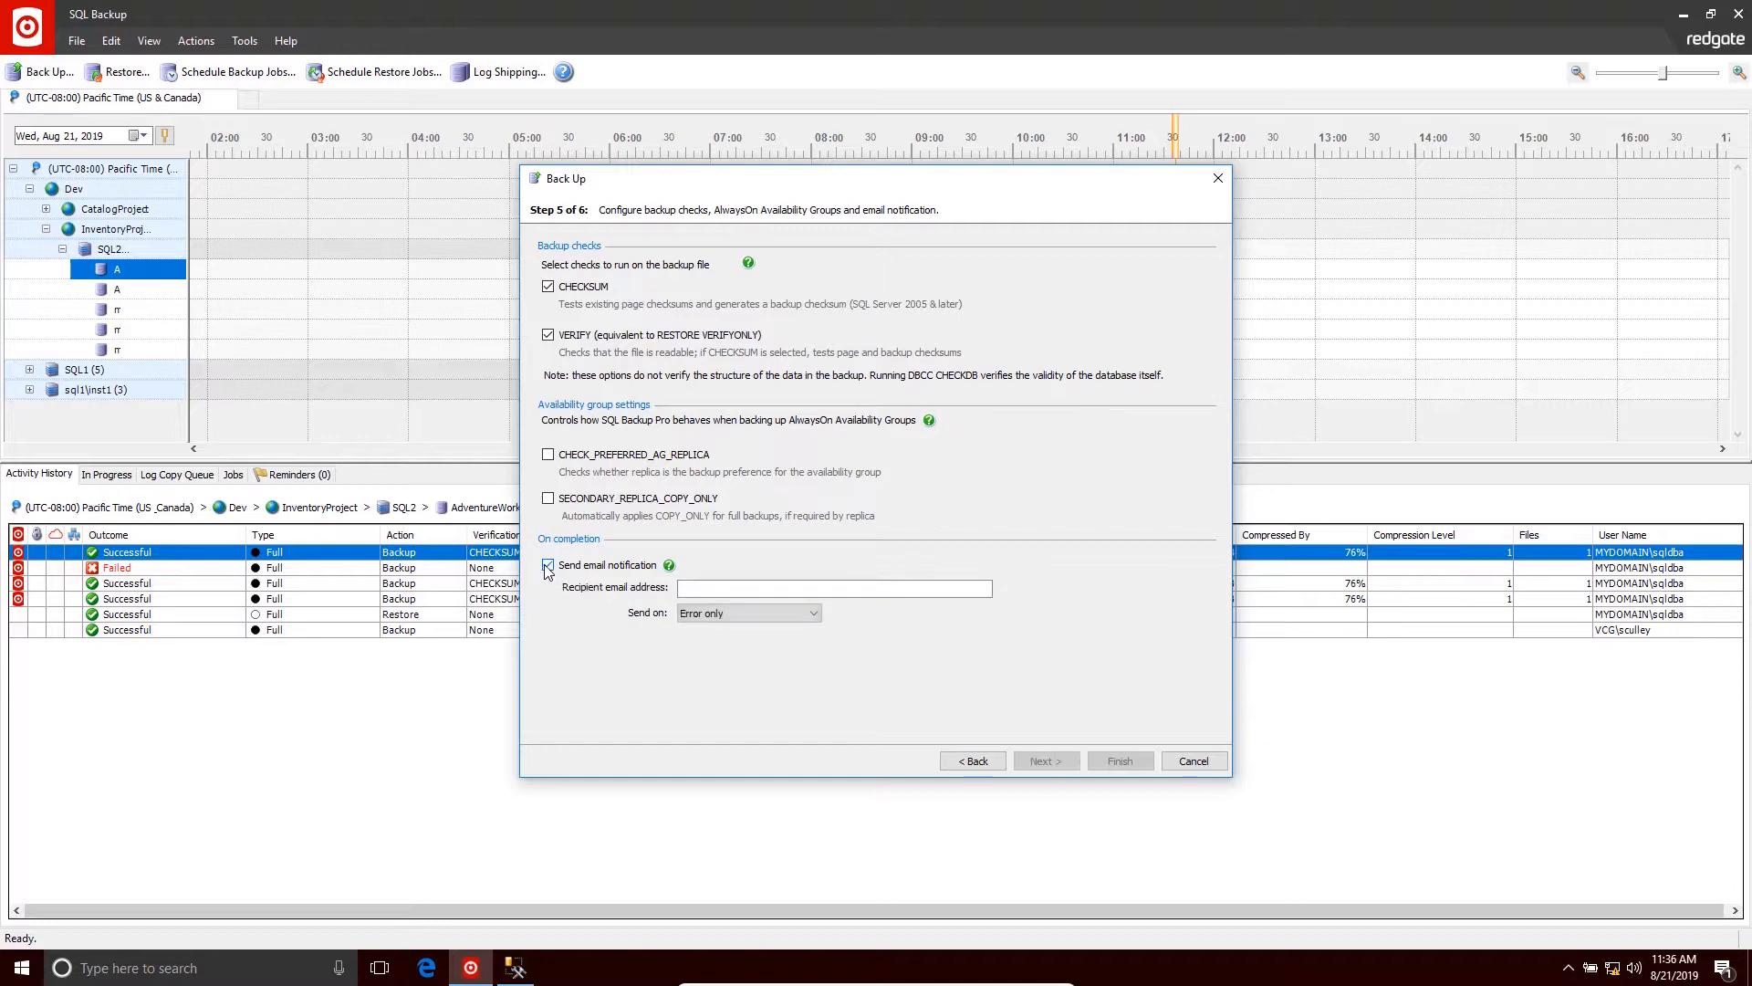
{"action": "left_click", "coordinate": [816, 610]}
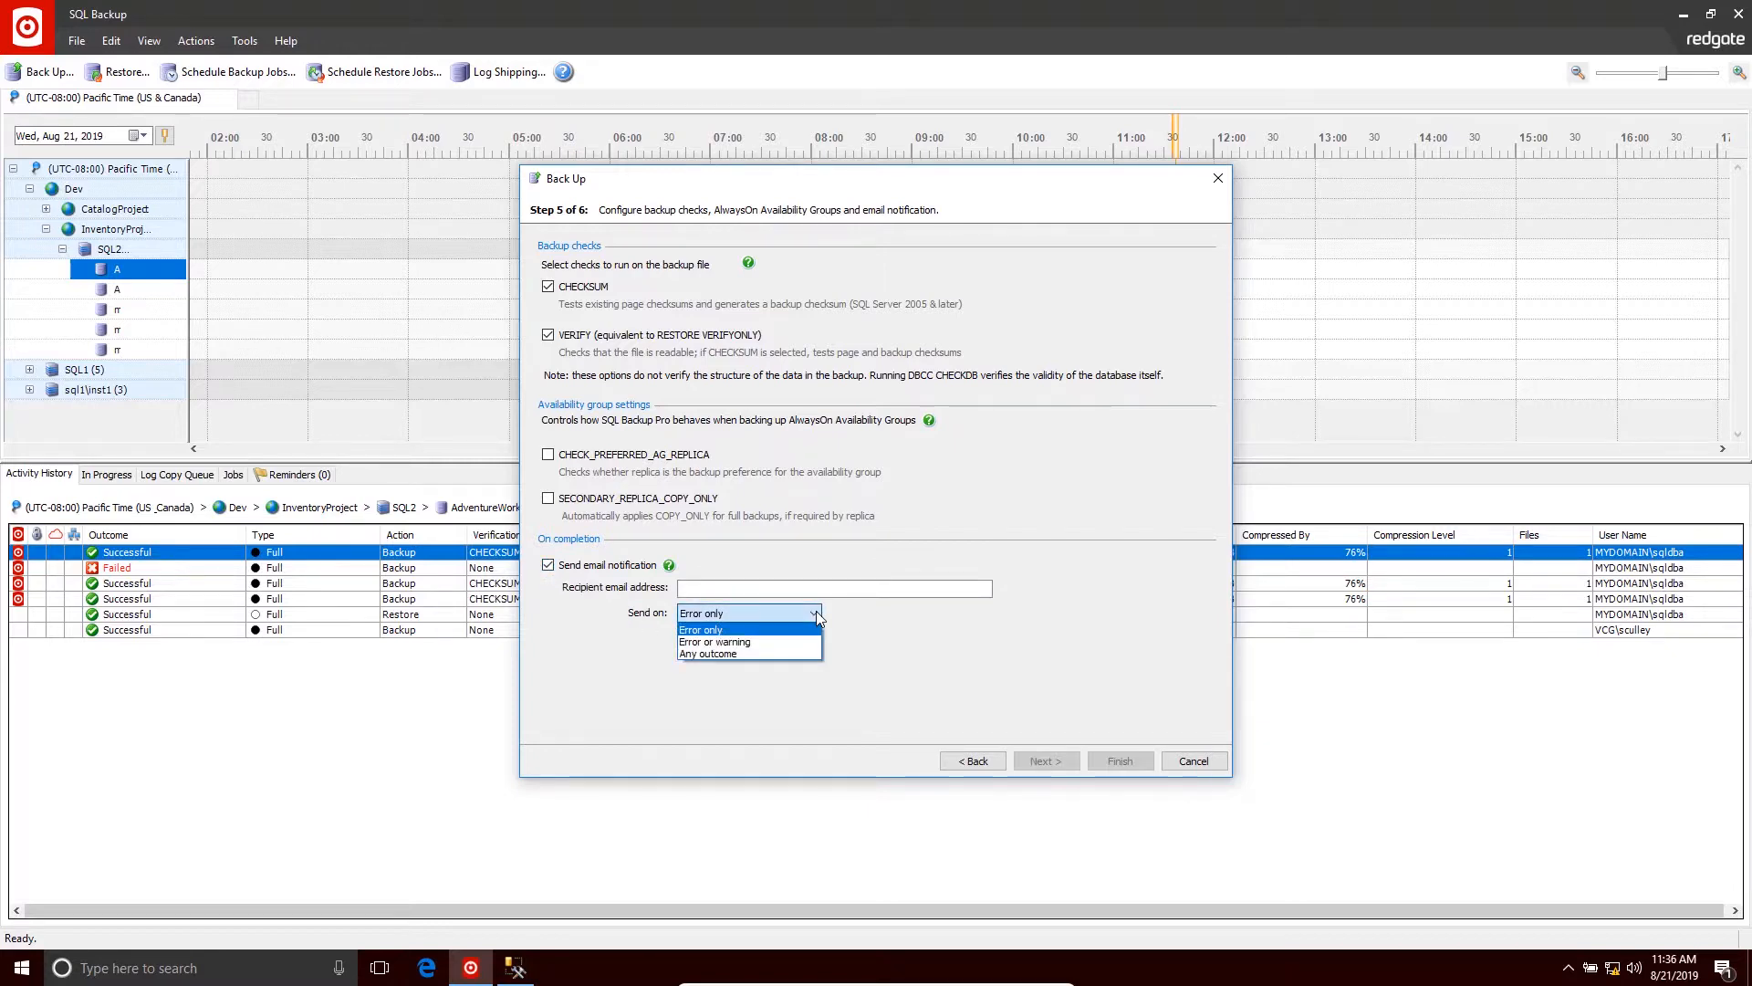
{"action": "left_click", "coordinate": [816, 611]}
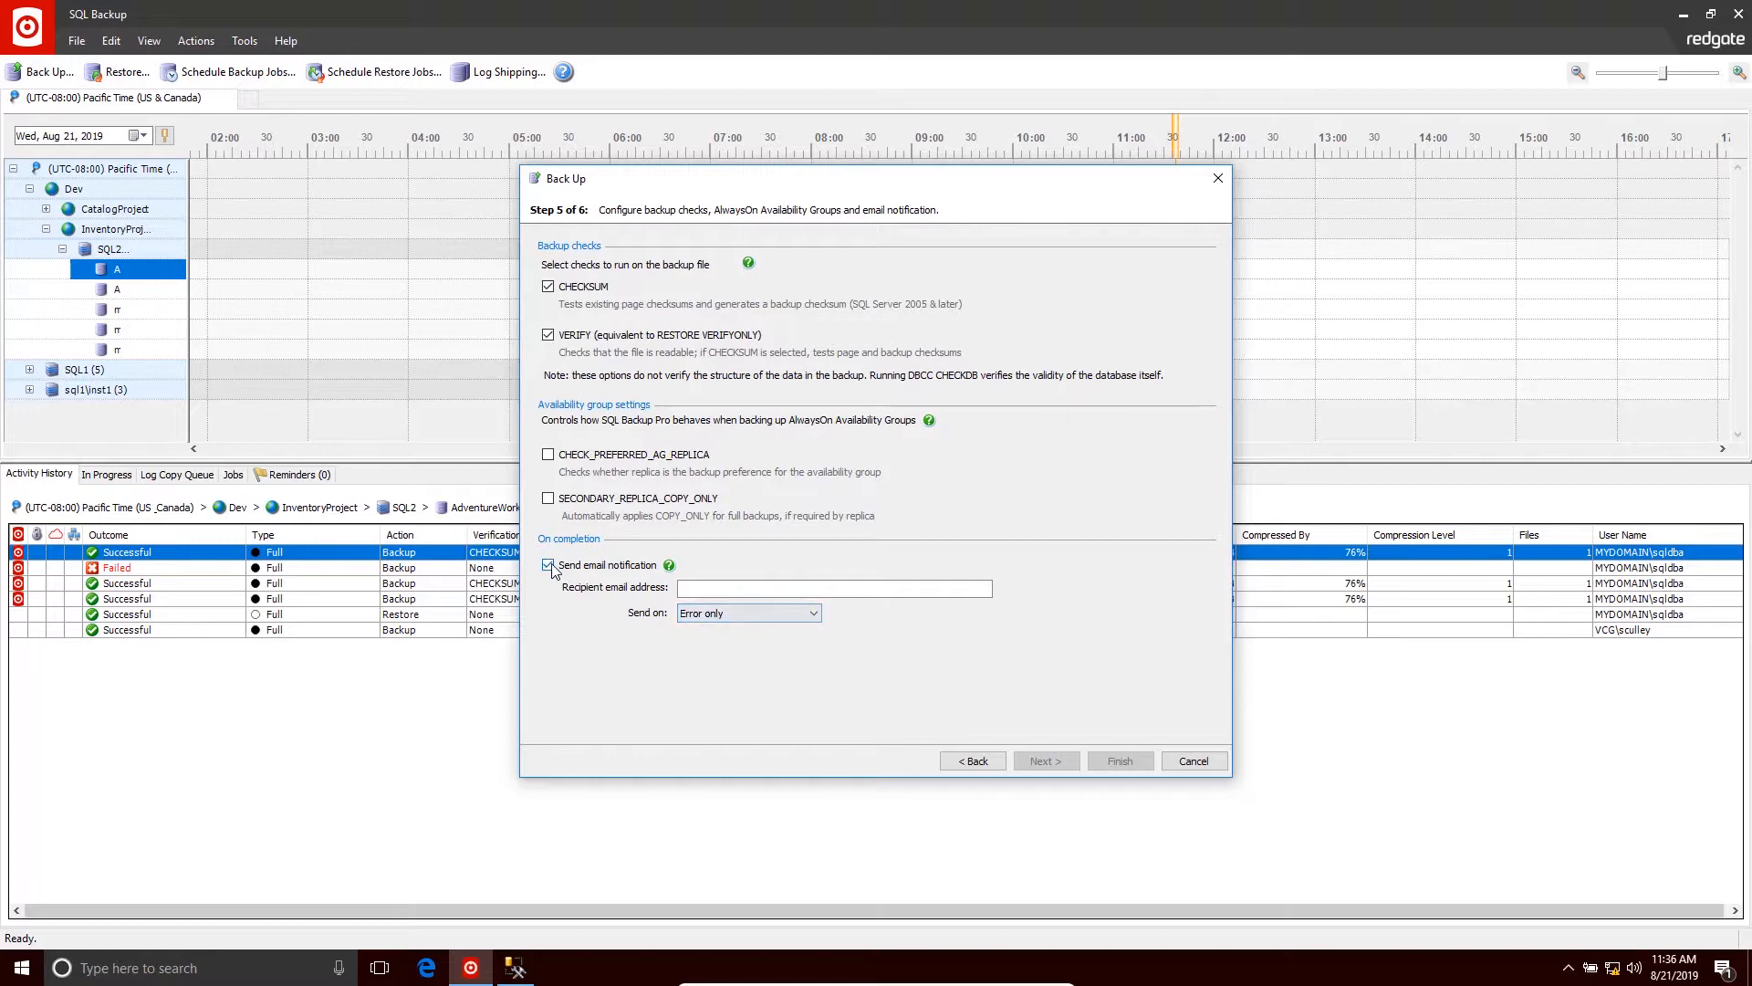
{"action": "left_click", "coordinate": [550, 565]}
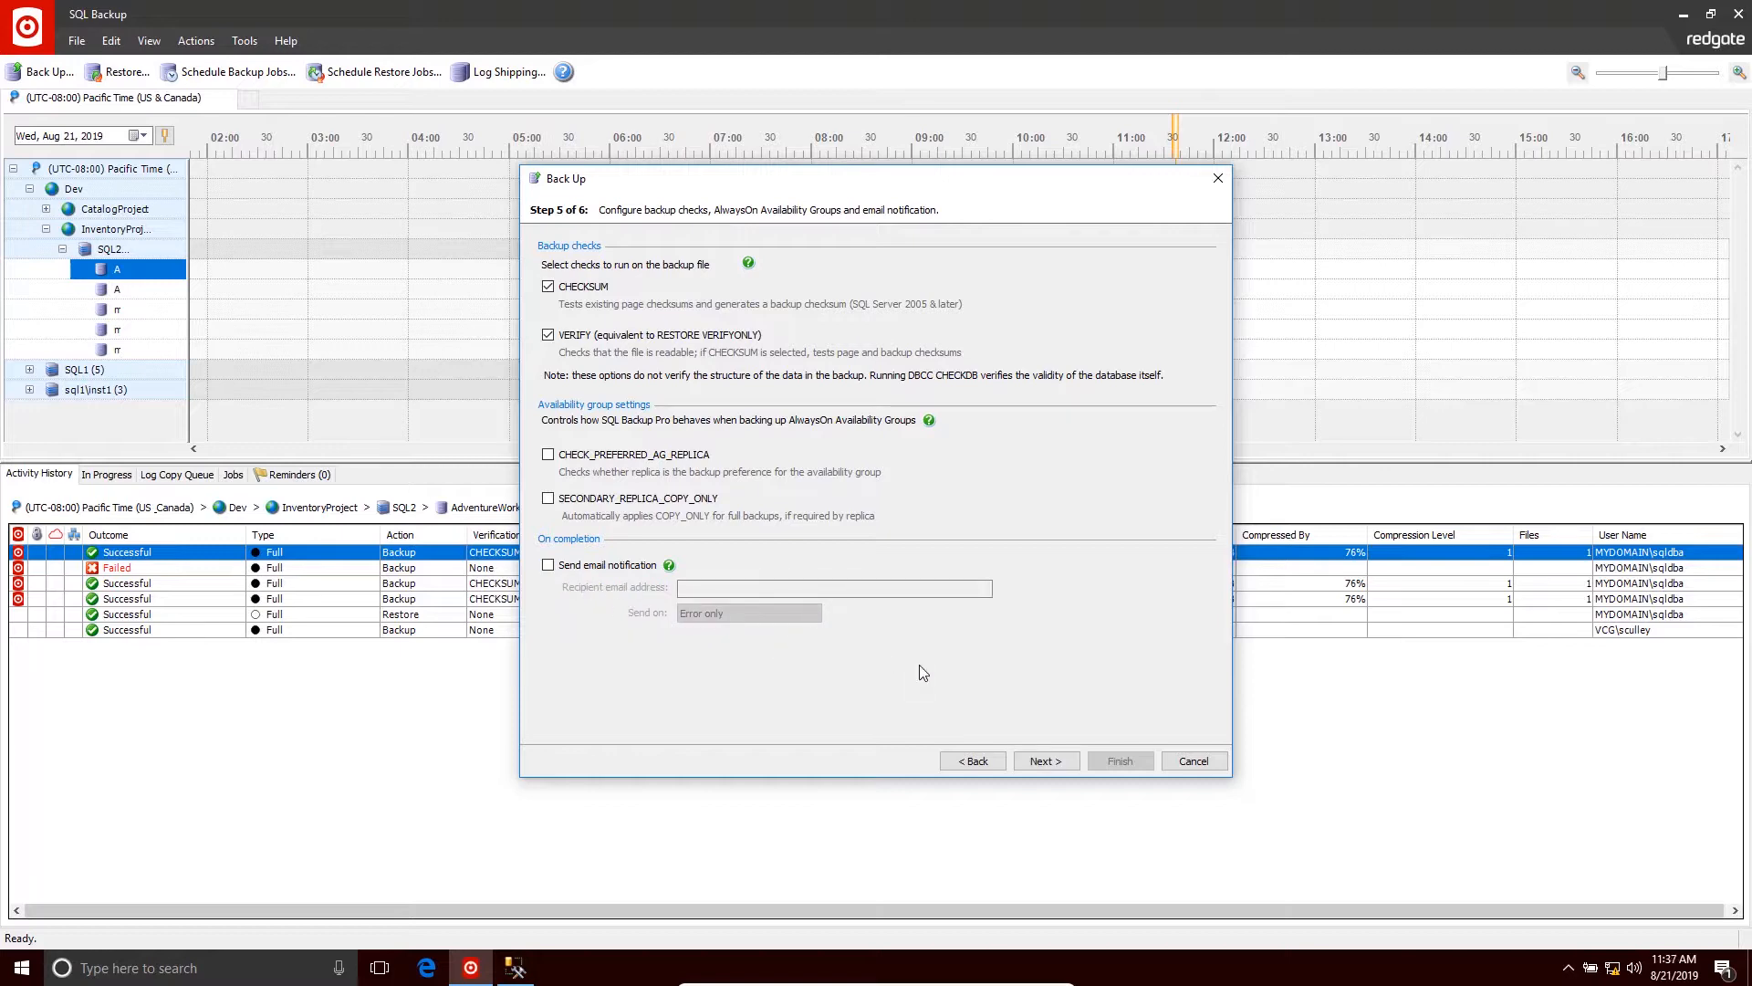
Proceed to the final wizard page and review the backup summary
{"action": "left_click", "coordinate": [1043, 761]}
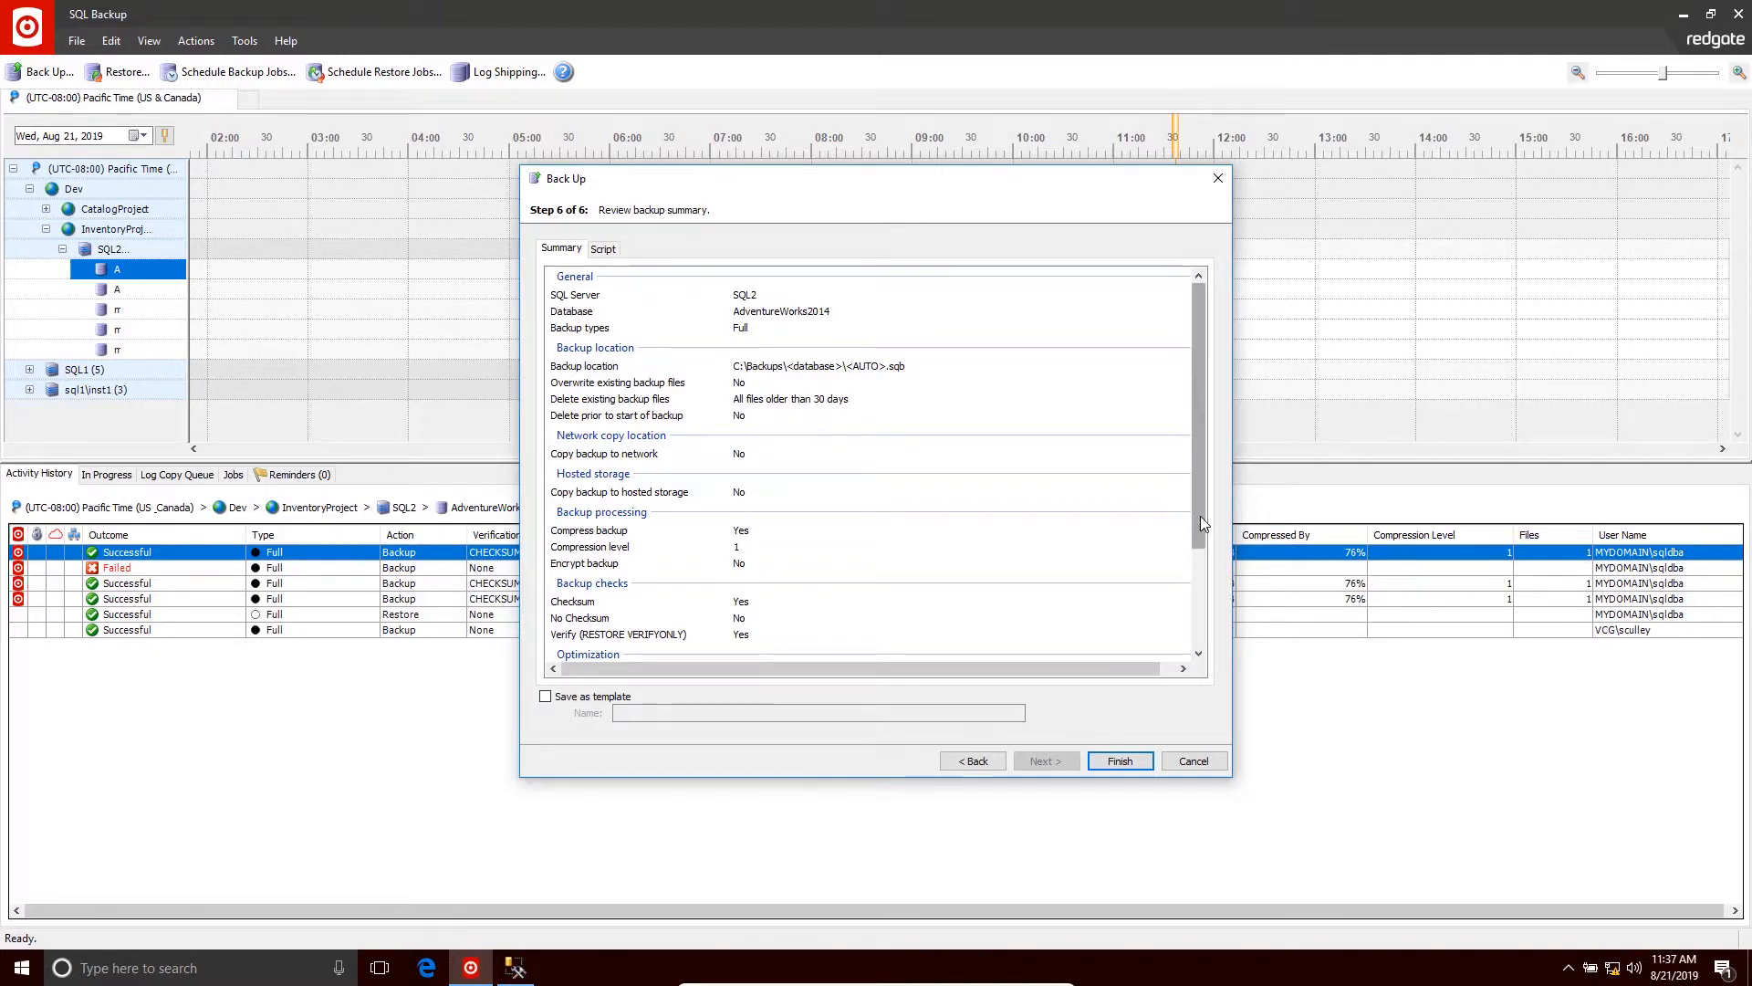
{"action": "left_click_drag", "start_coordinate": [1201, 517], "coordinate": [1217, 485]}
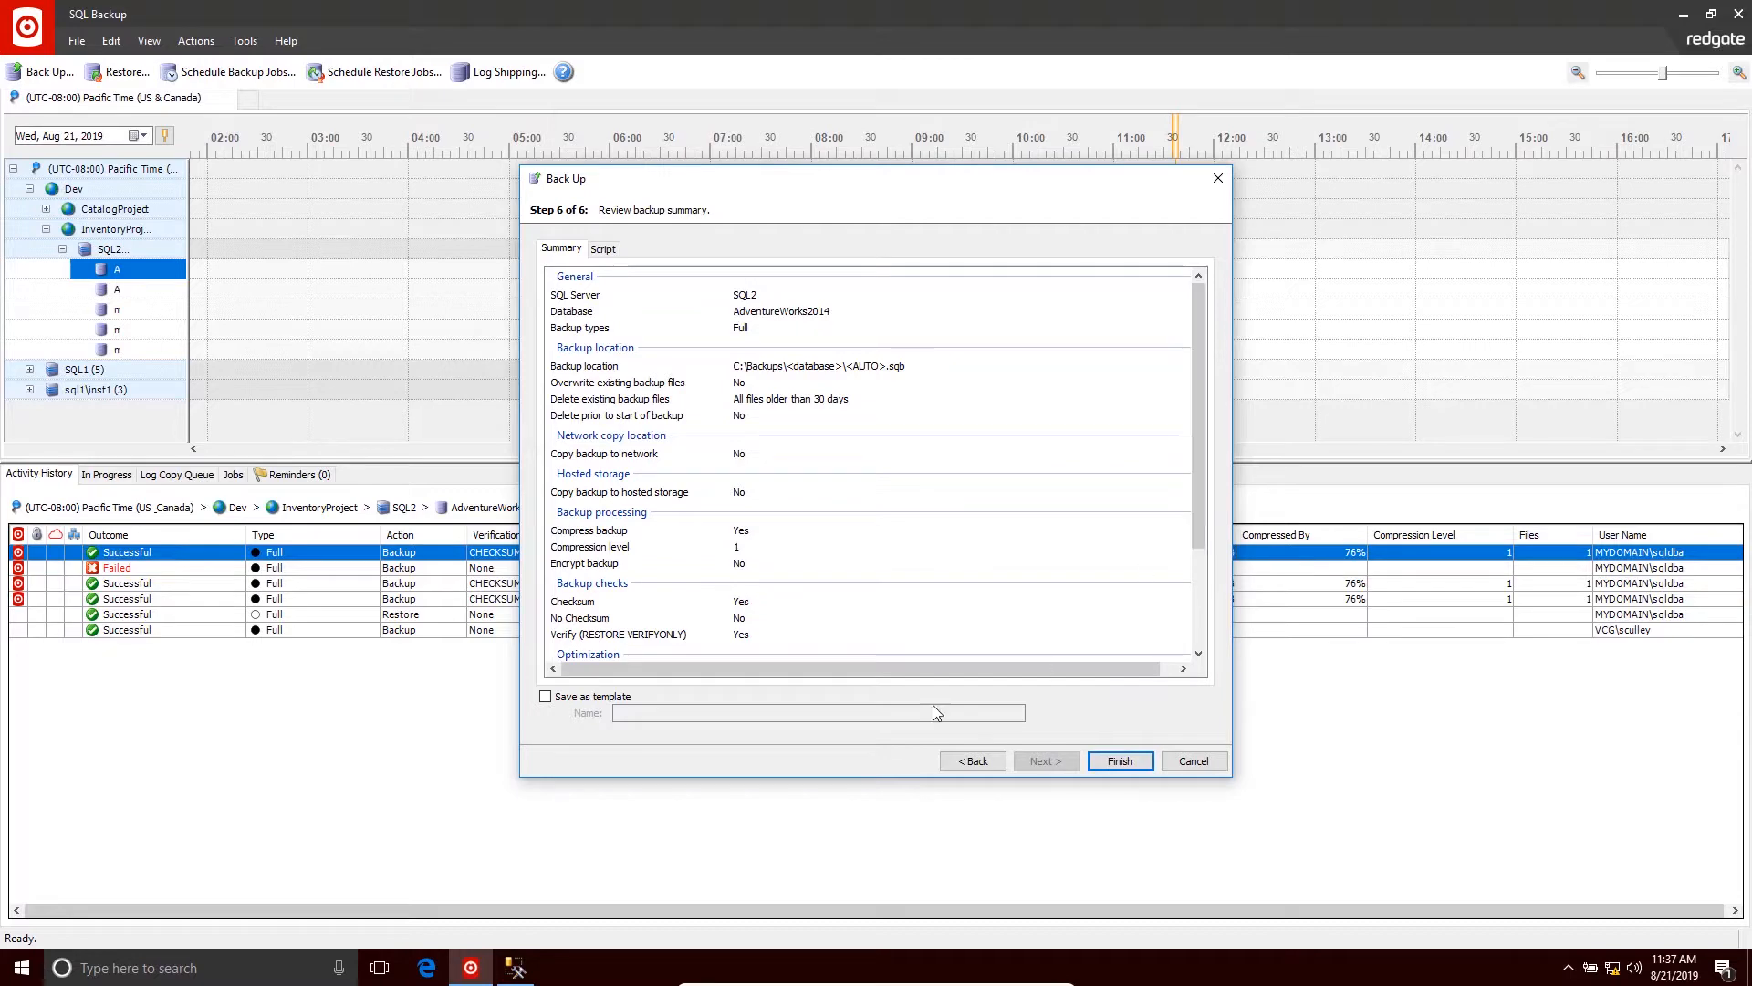
Choose to save the backup settings as a template named "test"
{"action": "left_click", "coordinate": [546, 696]}
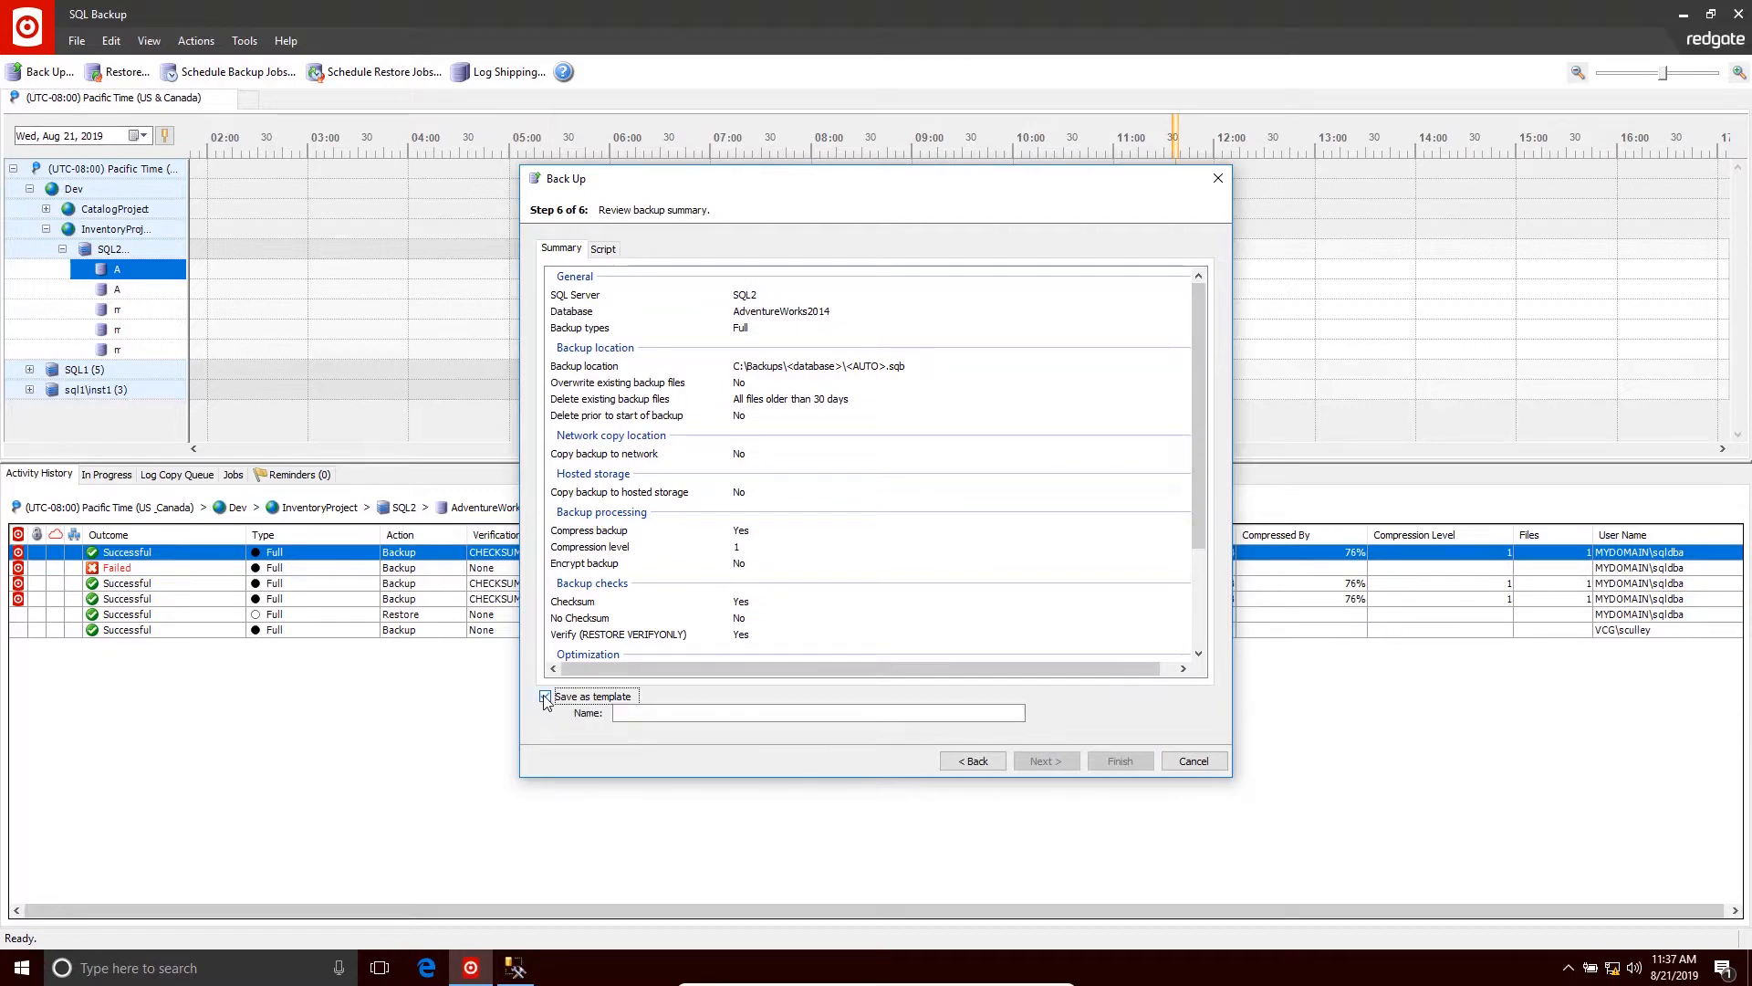
{"action": "left_click", "coordinate": [645, 712]}
{"action": "type", "text": "test"}
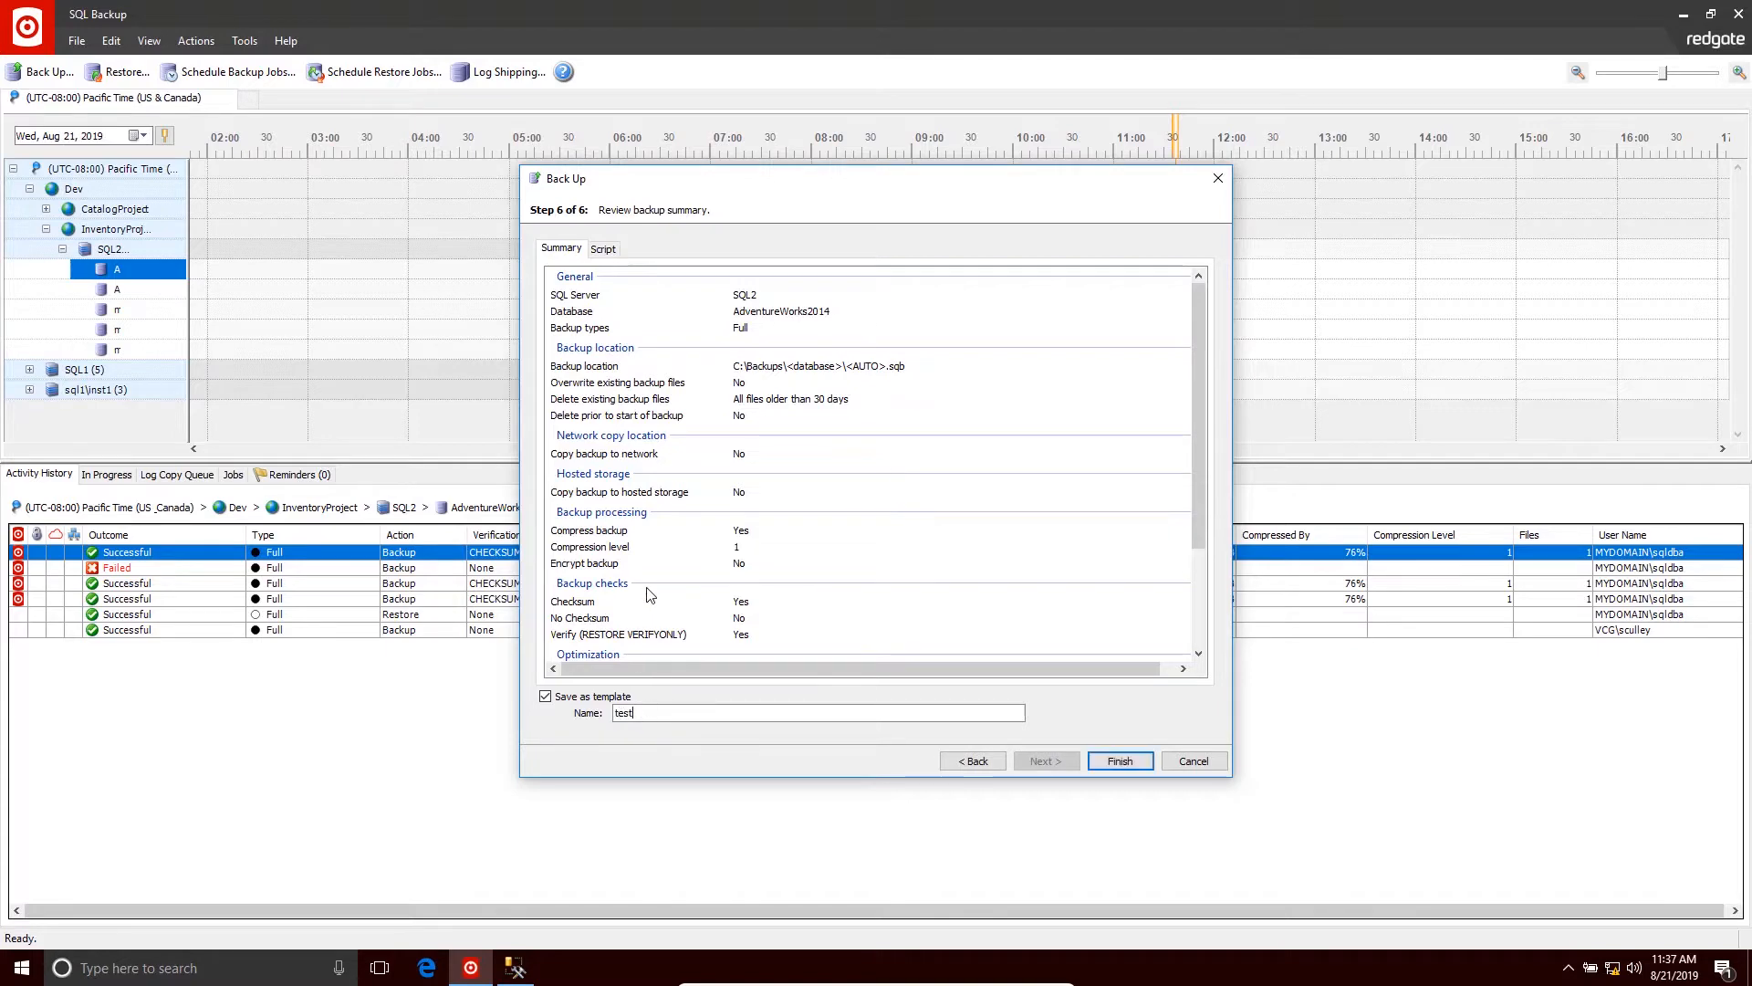
View the generated backup script in the Command line format
{"action": "left_click", "coordinate": [602, 249]}
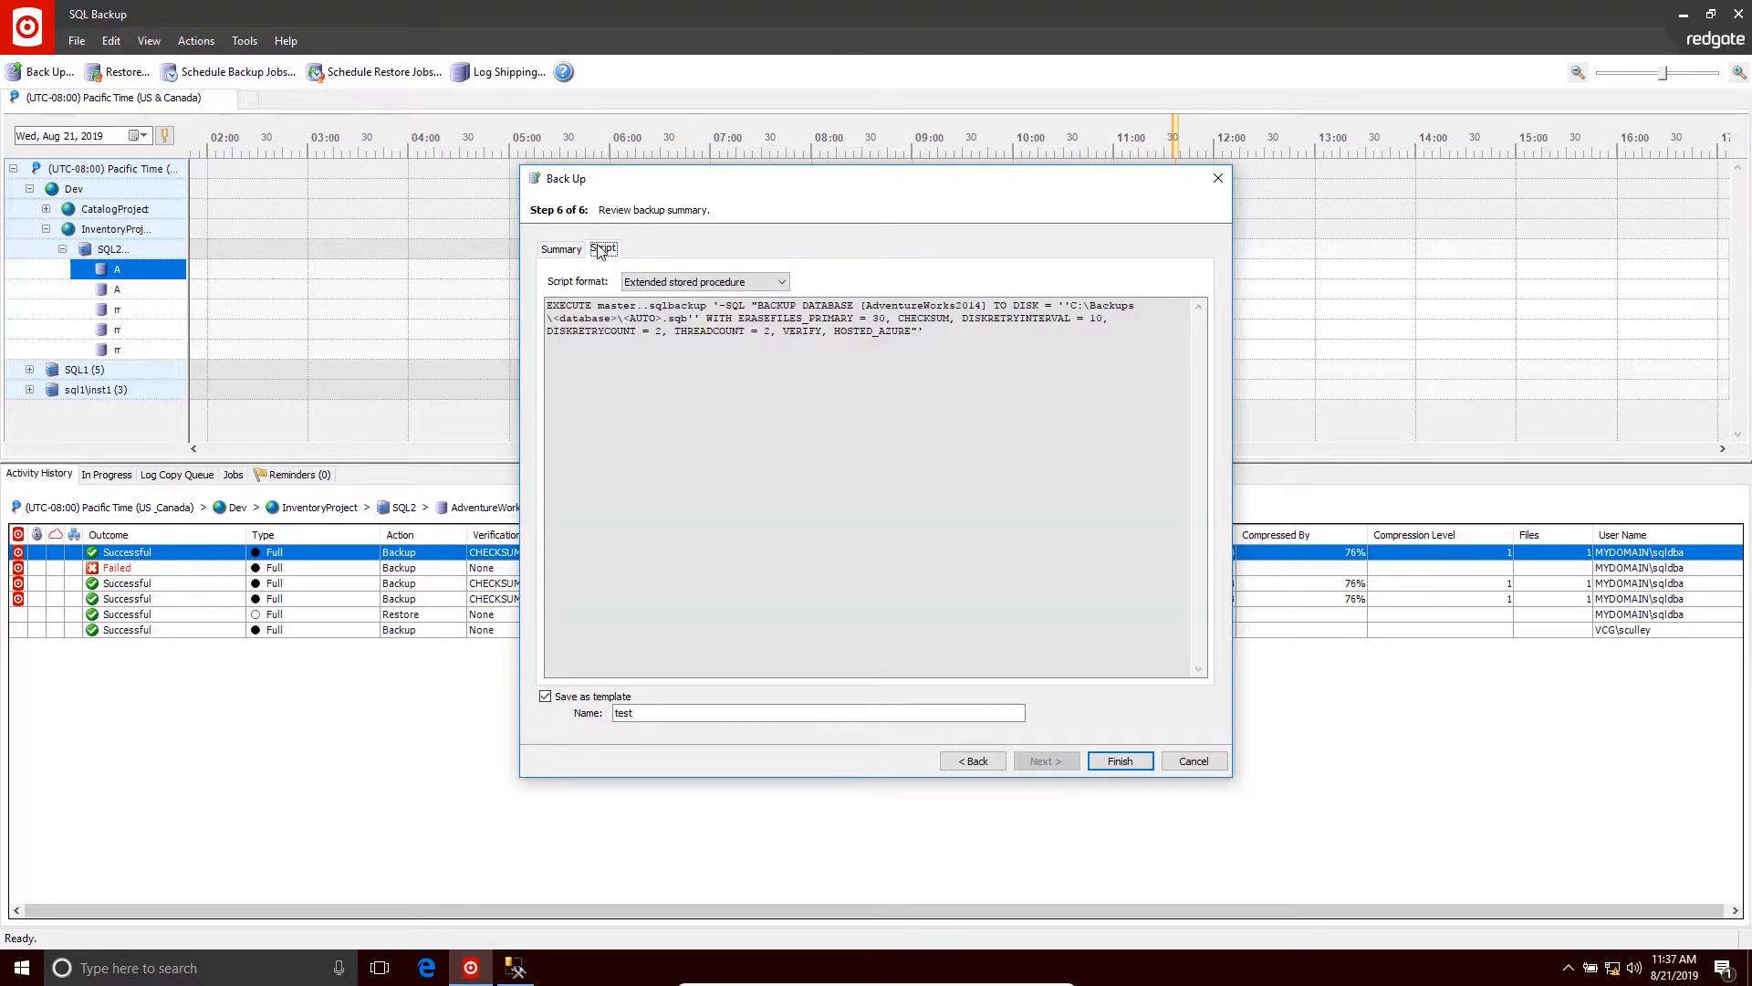
{"action": "left_click", "coordinate": [784, 284]}
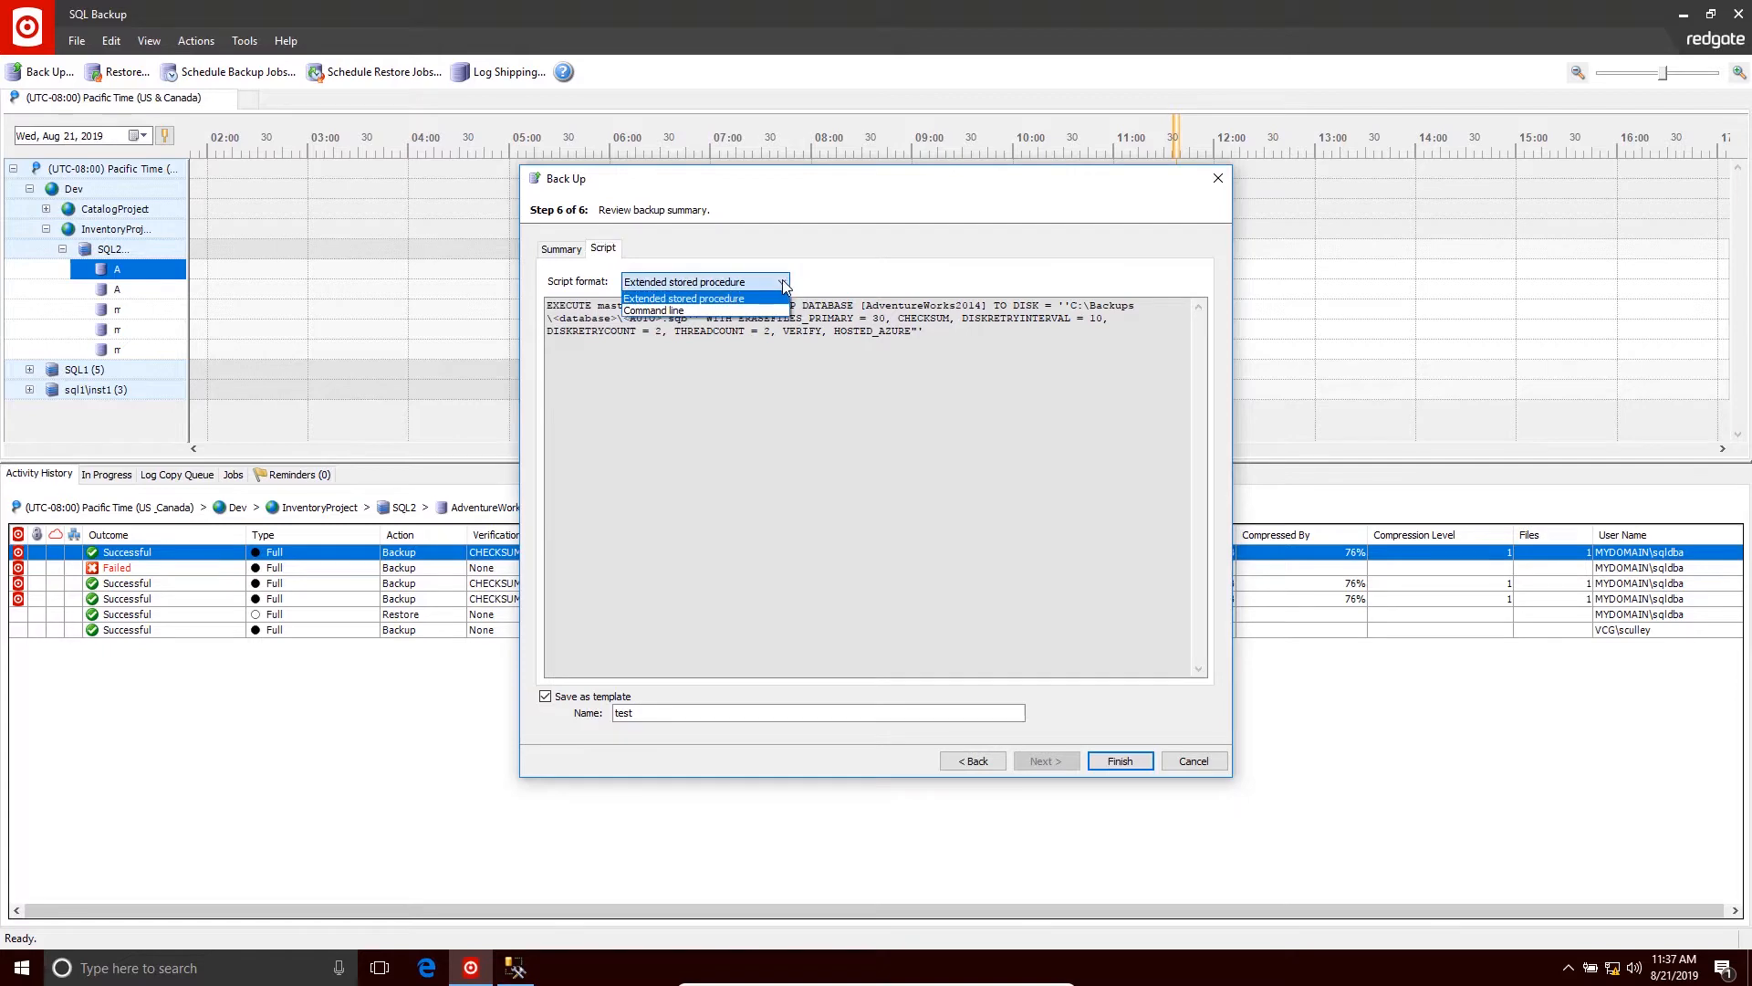
{"action": "left_click", "coordinate": [759, 311]}
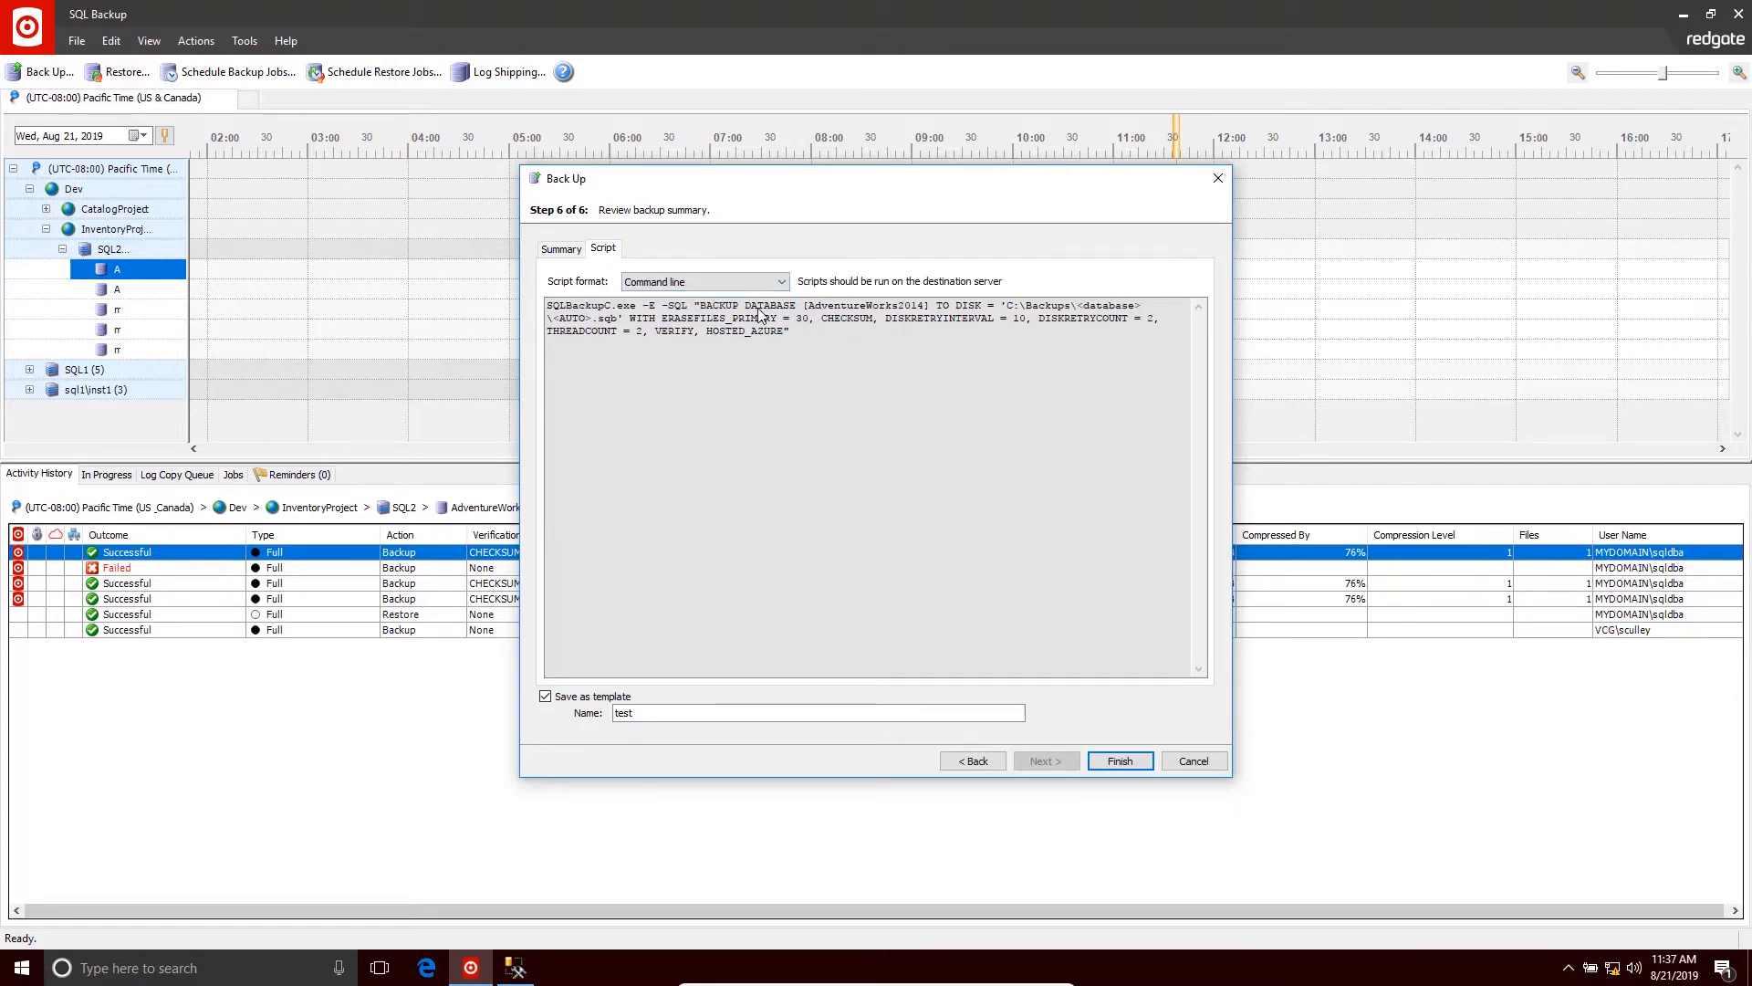
Turn off saving the settings as a template and run the backup
{"action": "left_click", "coordinate": [546, 697]}
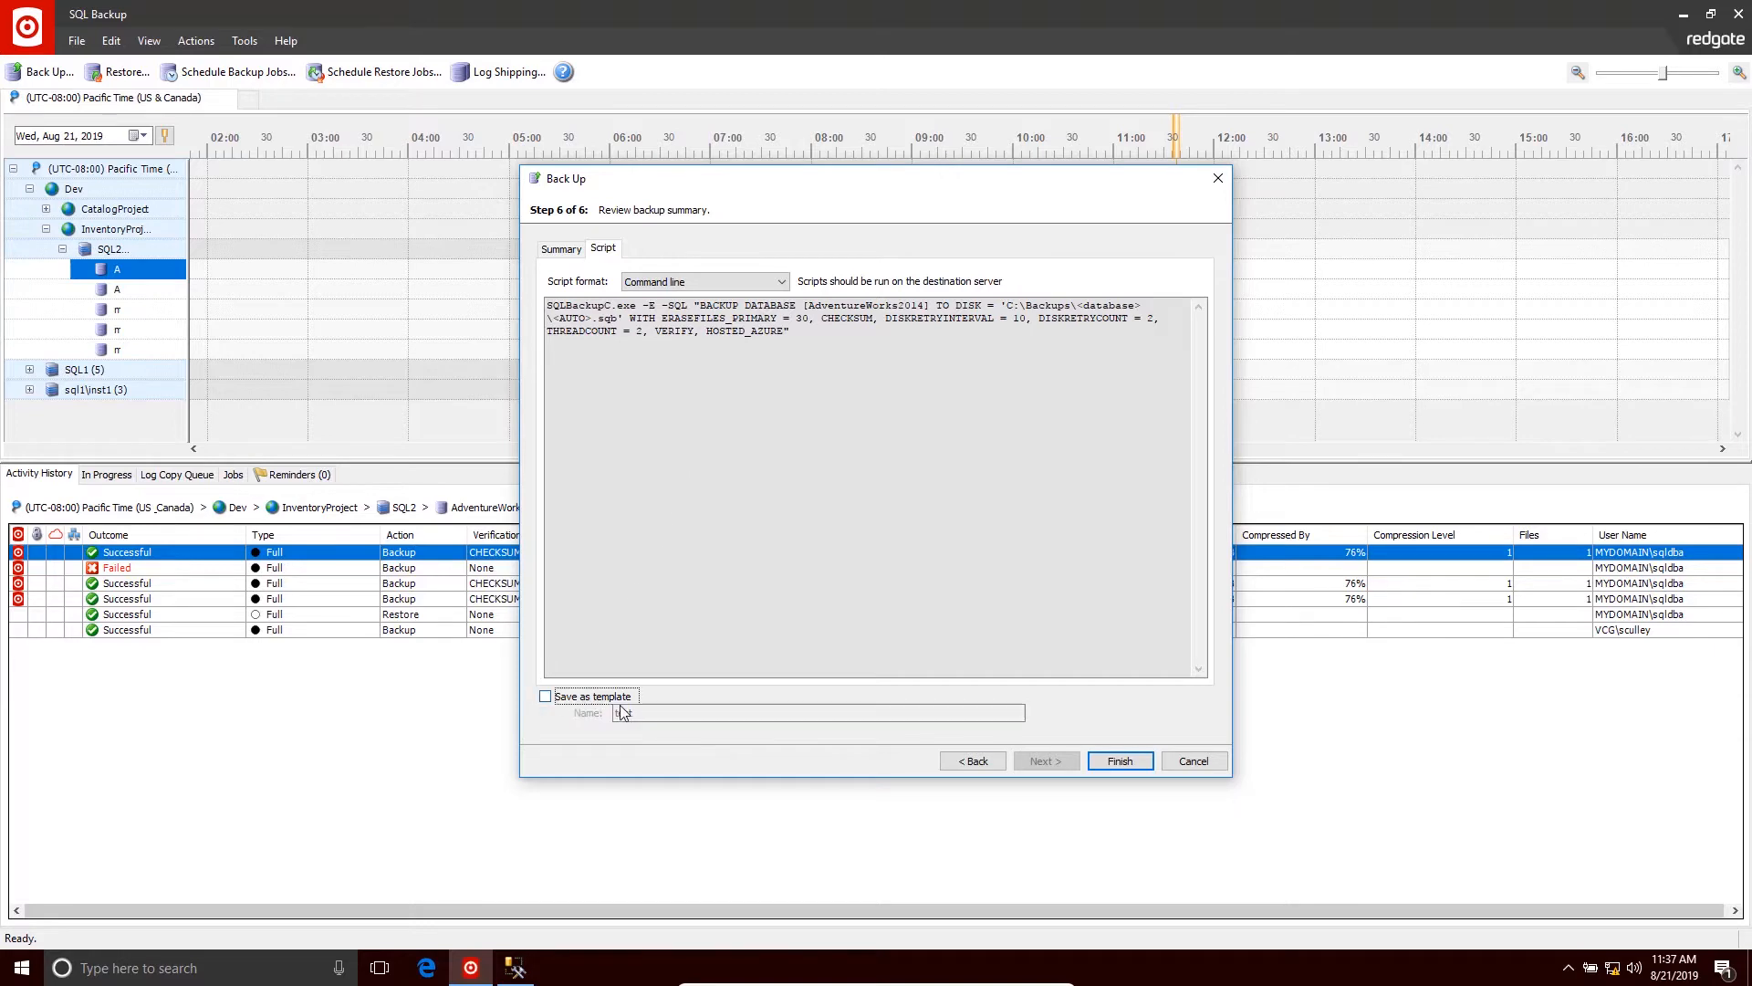
{"action": "left_click", "coordinate": [1117, 764]}
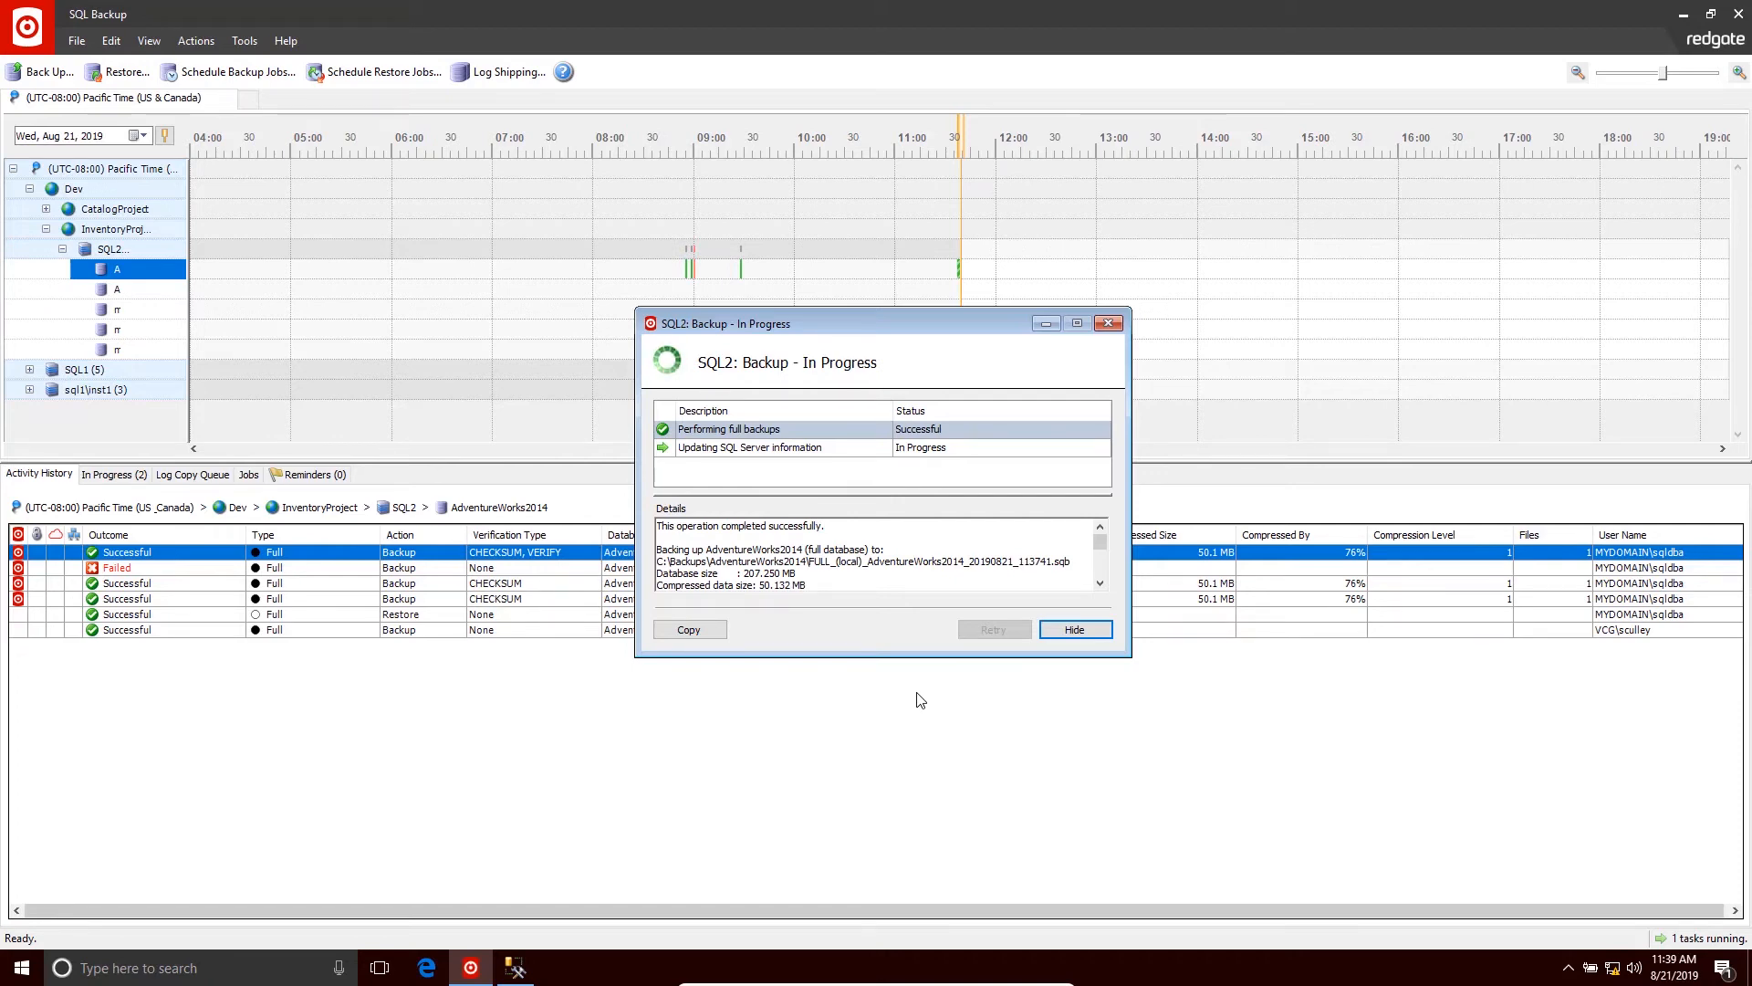
Examine the running backup's details, including database size, compression rate and processed pages
{"action": "left_click", "coordinate": [1101, 586]}
{"action": "left_click", "coordinate": [1101, 586]}
{"action": "left_click", "coordinate": [1100, 586]}
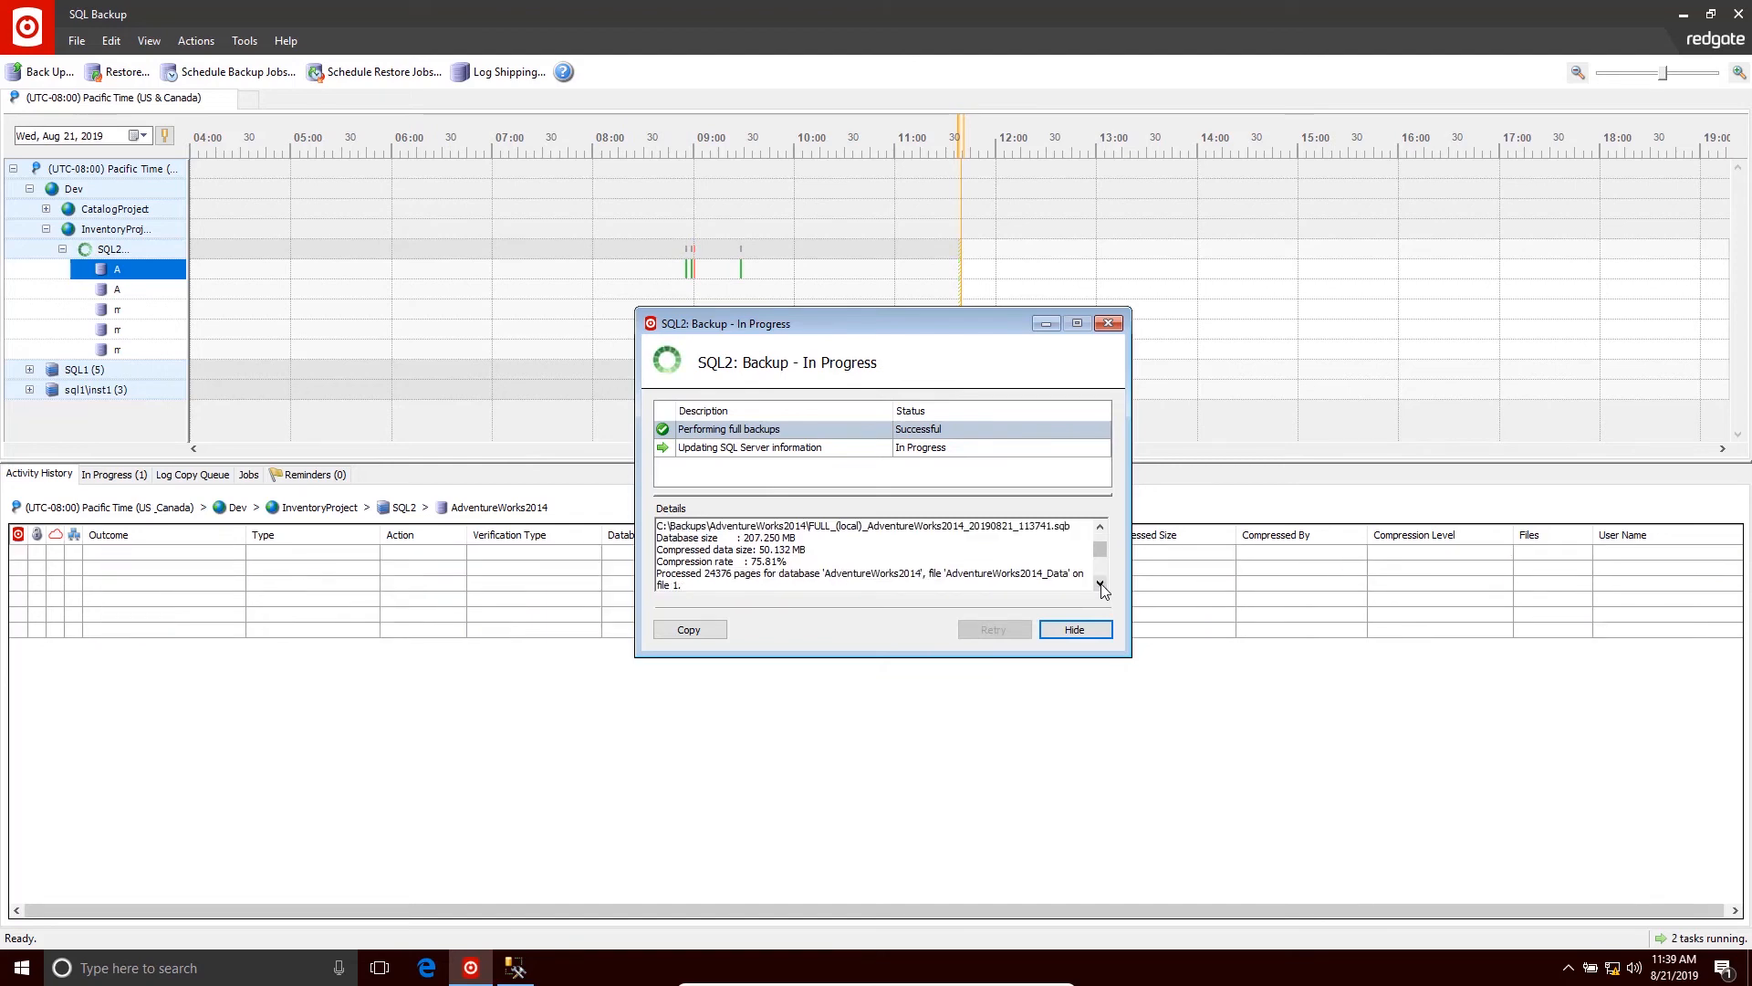
{"action": "left_click", "coordinate": [1101, 586]}
{"action": "left_click", "coordinate": [1100, 586]}
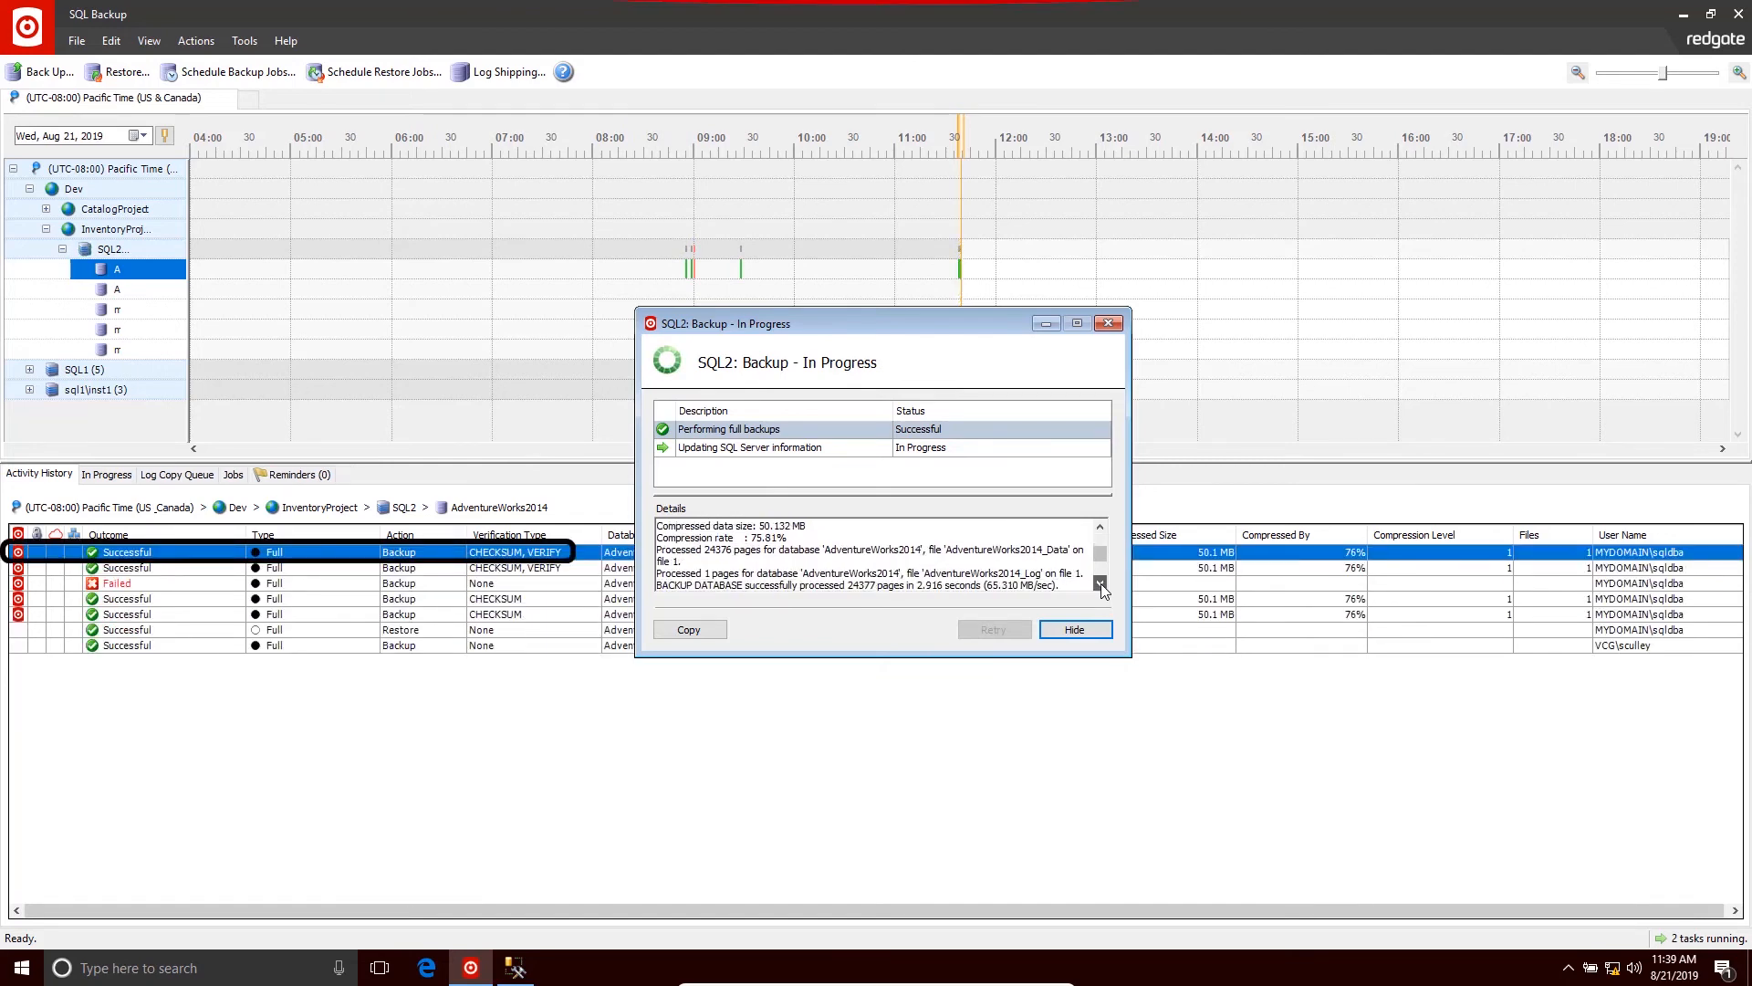